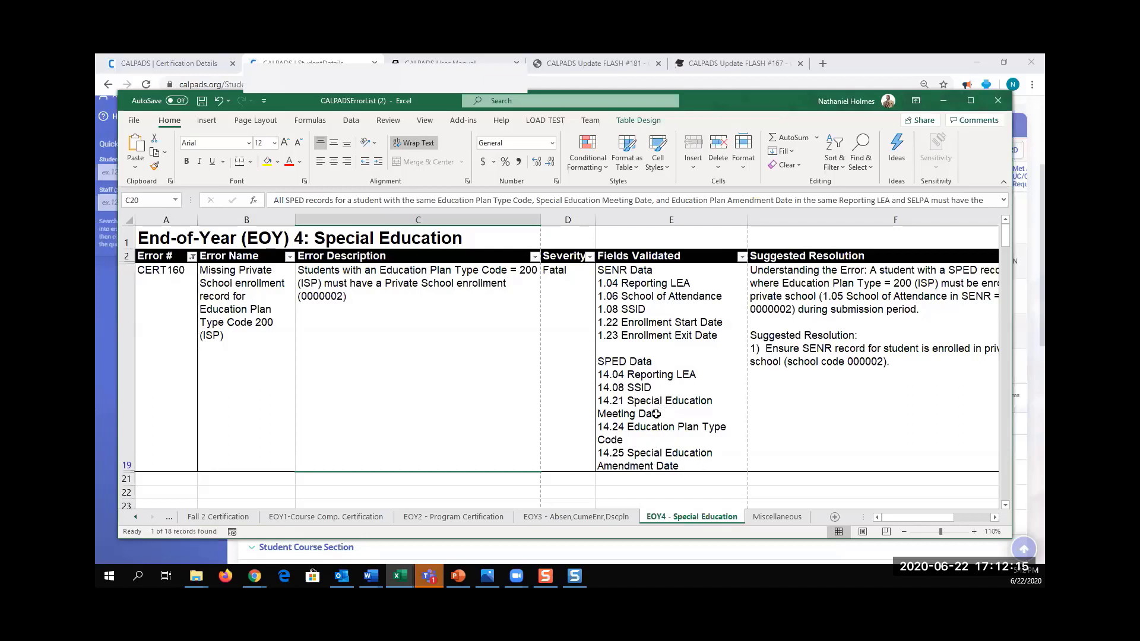
Examine the validated fields, suggested resolution and notes of the CERT160 error on the EOY4 sheet.
{"action": "left_click_drag", "start_coordinate": [907, 517], "coordinate": [915, 522]}
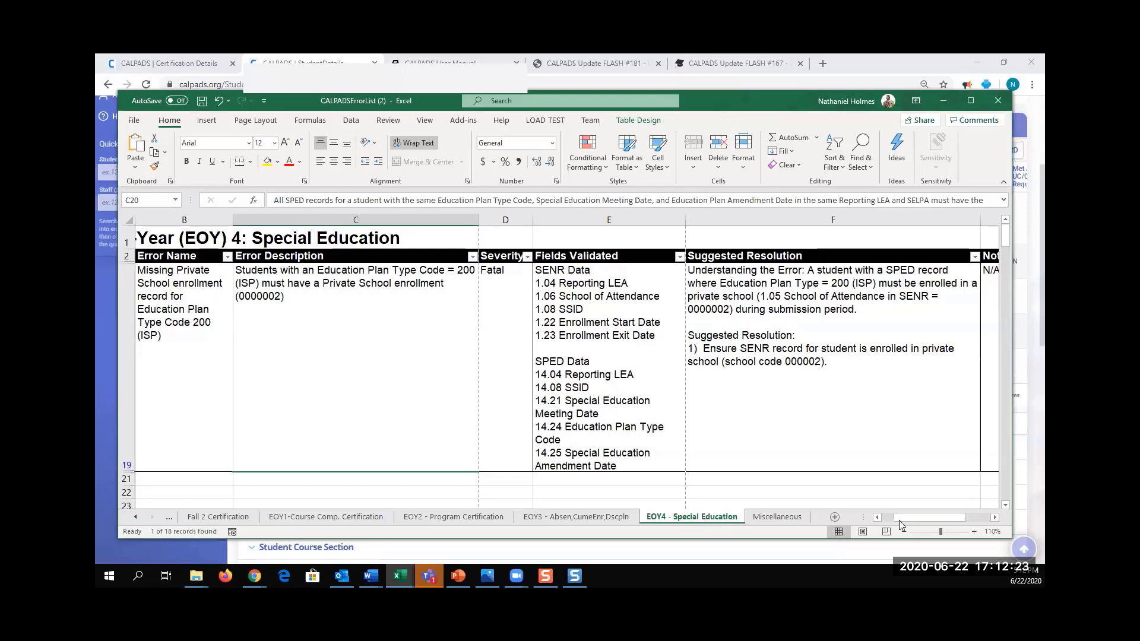
{"action": "mouse_move", "coordinate": [927, 521]}
{"action": "left_mouse_down"}
{"action": "mouse_move", "coordinate": [957, 521]}
{"action": "mouse_move", "coordinate": [942, 522]}
{"action": "left_mouse_up"}
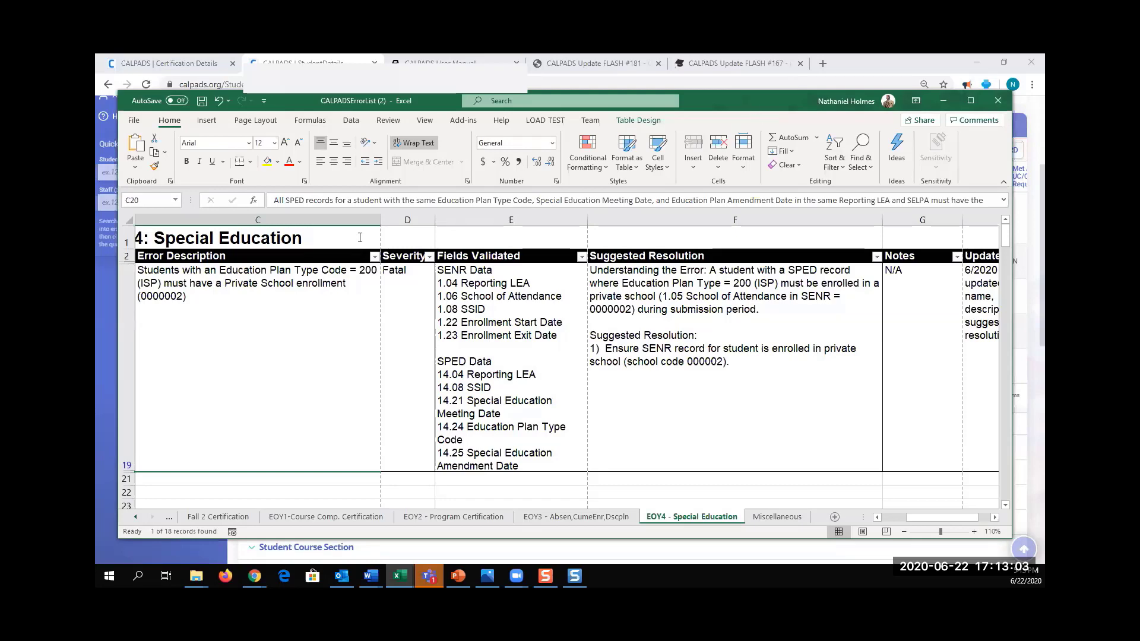
Switch to the student's CALPADS record in Chrome and compare the Student Special Education entries with the Student Enrollment entries.
{"action": "scroll", "coordinate": [360, 237], "scroll_direction": "down", "scroll_amount": 4}
{"action": "scroll", "coordinate": [443, 364], "scroll_direction": "down", "scroll_amount": 2}
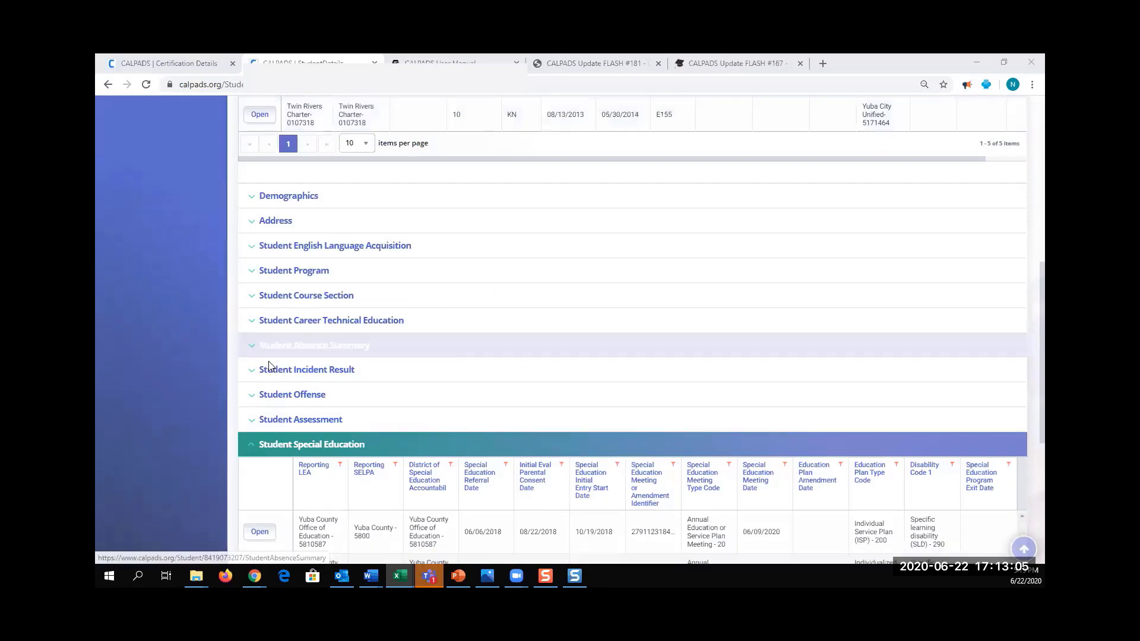
{"action": "scroll", "coordinate": [356, 356], "scroll_direction": "down", "scroll_amount": 2}
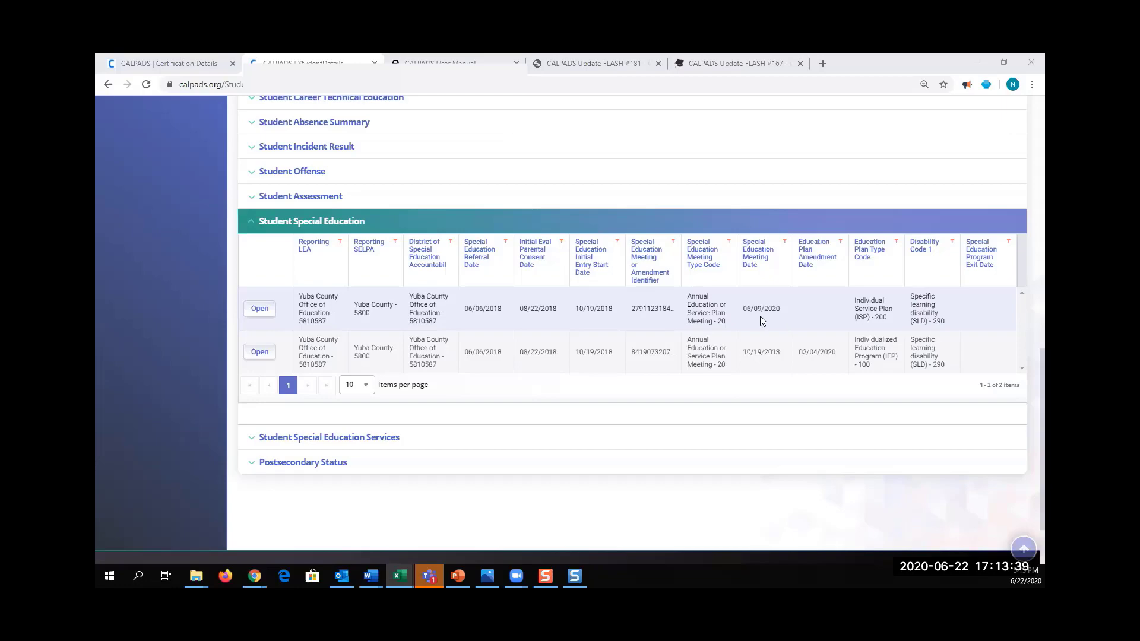
{"action": "scroll", "coordinate": [749, 320], "scroll_direction": "up", "scroll_amount": 8}
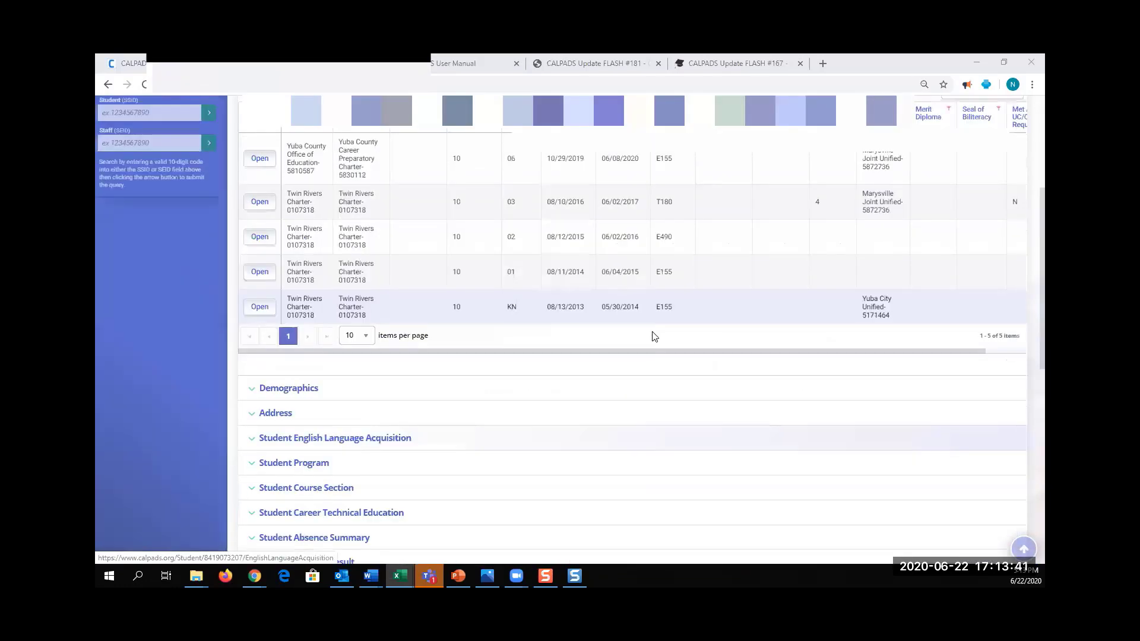
{"action": "scroll", "coordinate": [432, 331], "scroll_direction": "up", "scroll_amount": 2}
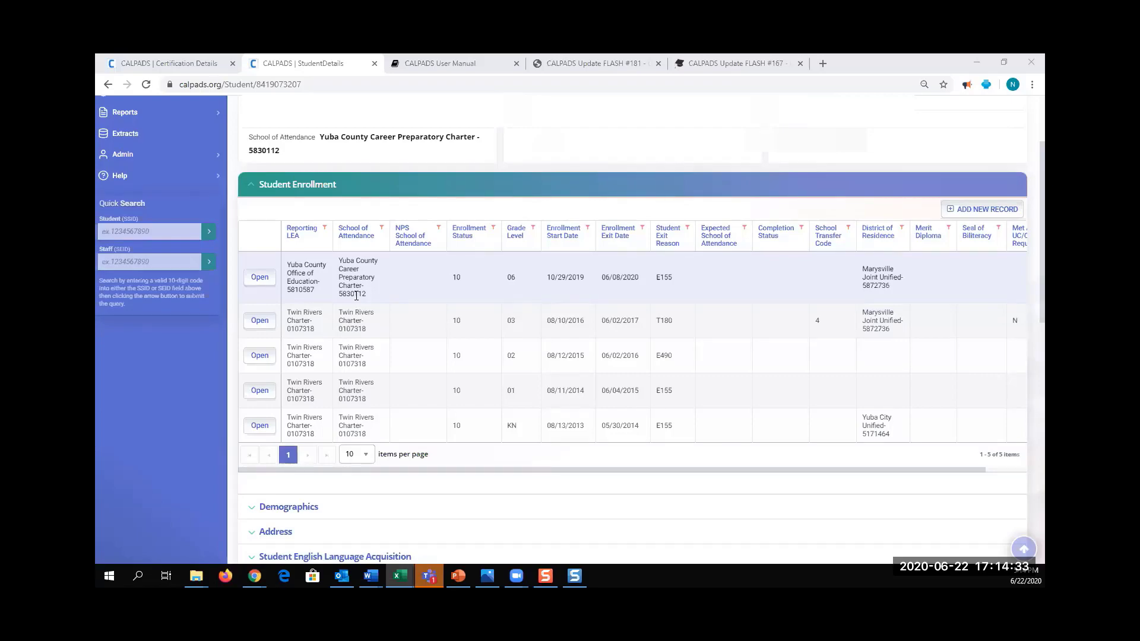
Open the special education record with the 06/09/2020 meeting date, review its education plan details and close it.
{"action": "scroll", "coordinate": [758, 420], "scroll_direction": "down", "scroll_amount": 6}
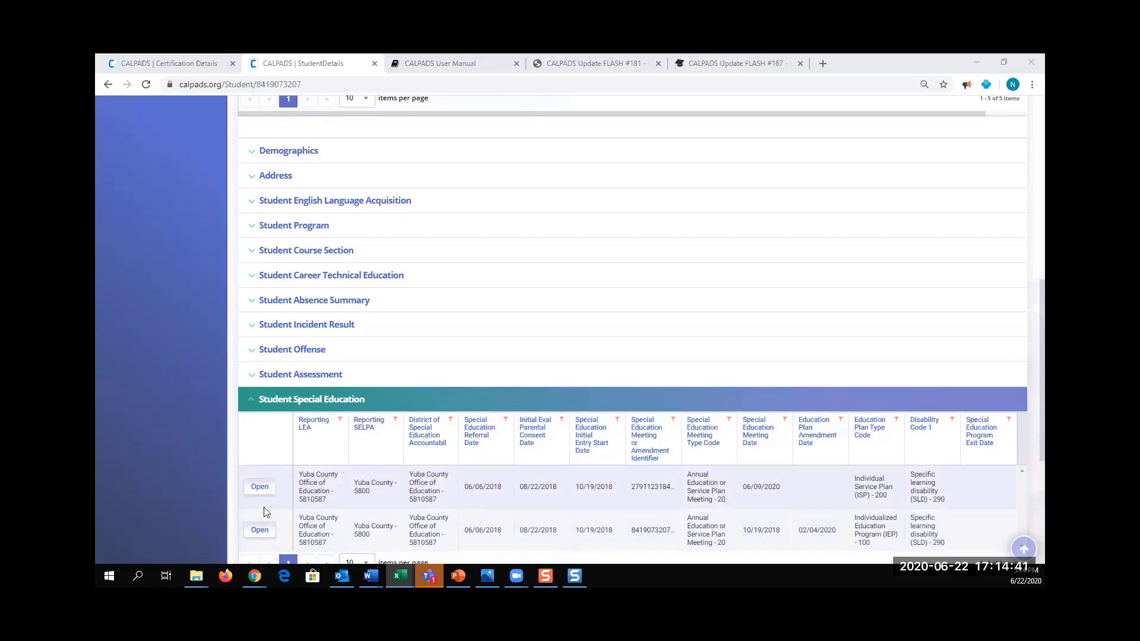
{"action": "left_click", "coordinate": [256, 488]}
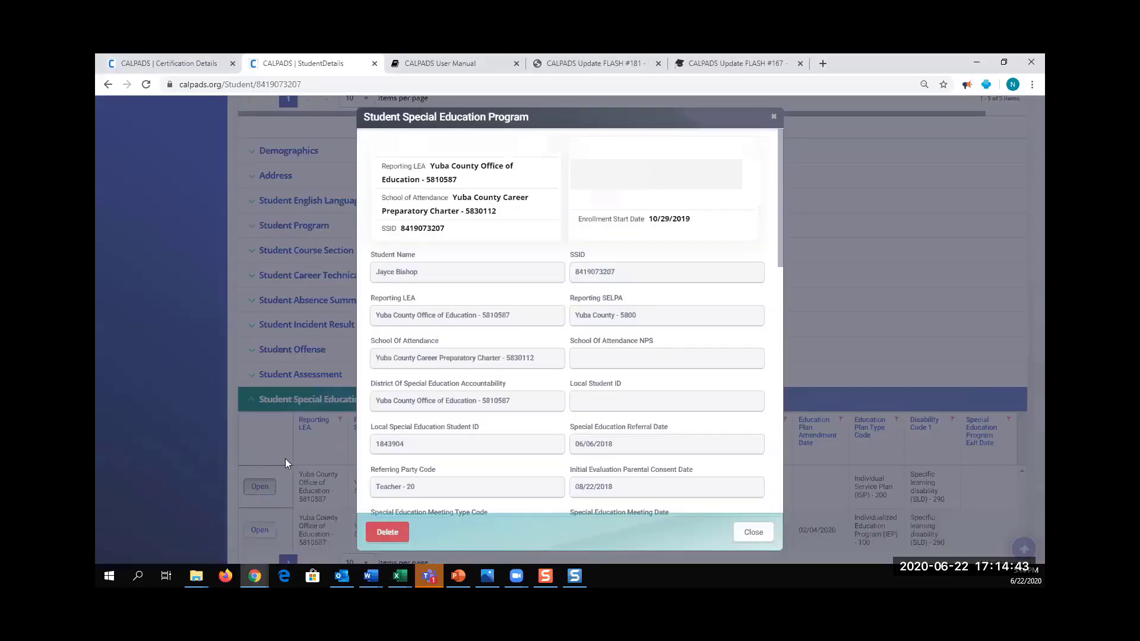
{"action": "scroll", "coordinate": [446, 414], "scroll_direction": "down", "scroll_amount": 5}
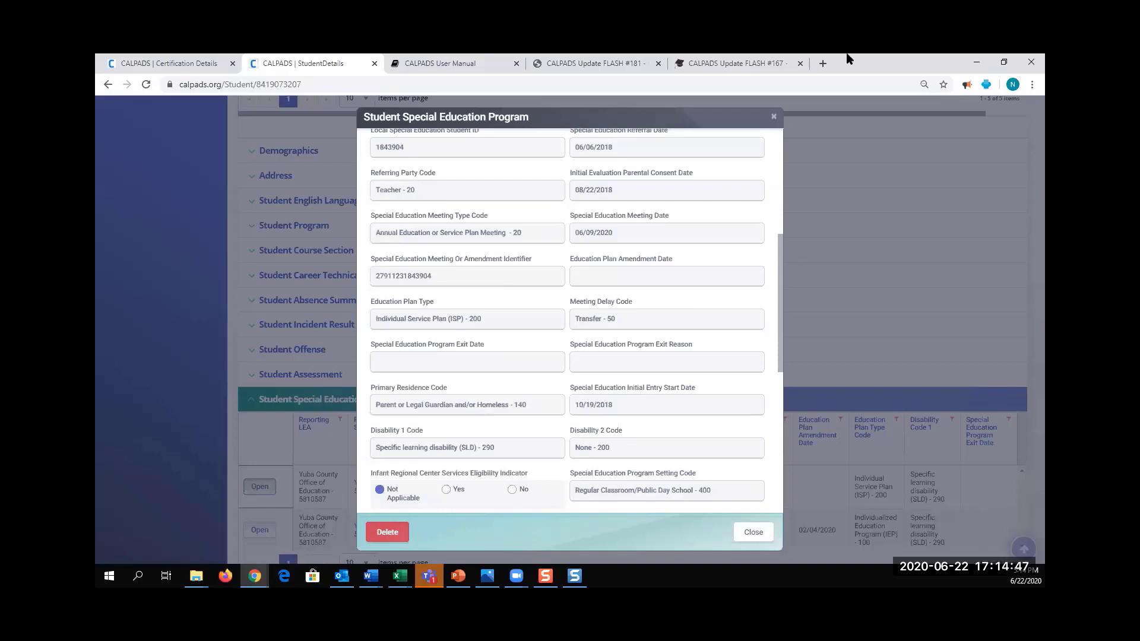
{"action": "left_click", "coordinate": [775, 118]}
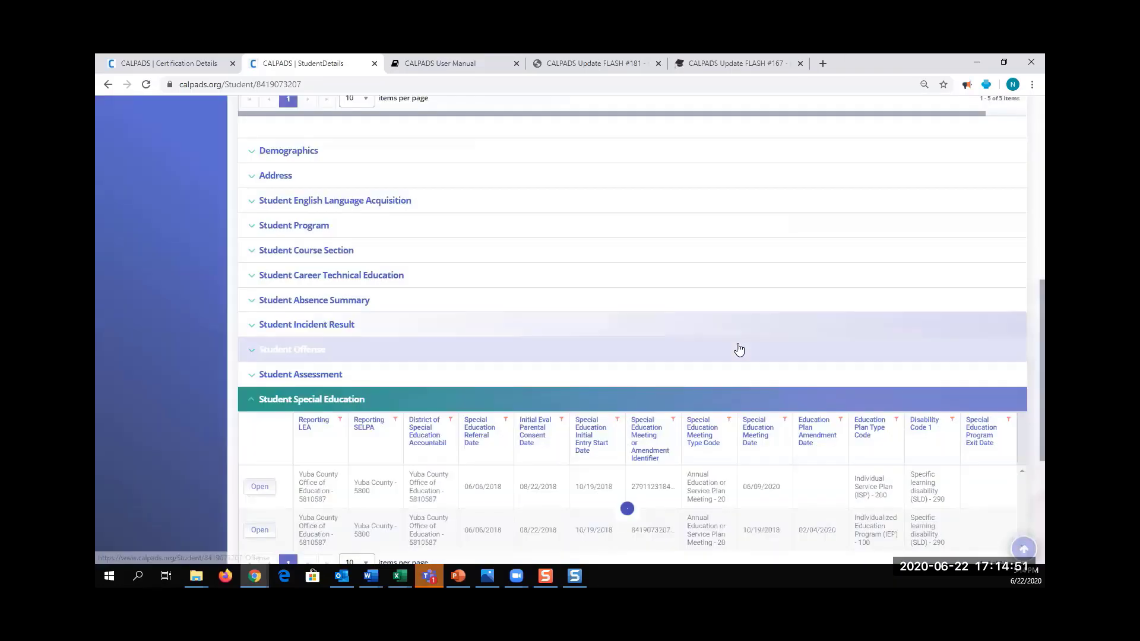
Try changing the 10/29/2019 enrollment's School of Attendance to Private School Group for Yuba County Office of Education - 0000002, and cancel the edit.
{"action": "scroll", "coordinate": [724, 347], "scroll_direction": "up", "scroll_amount": 6}
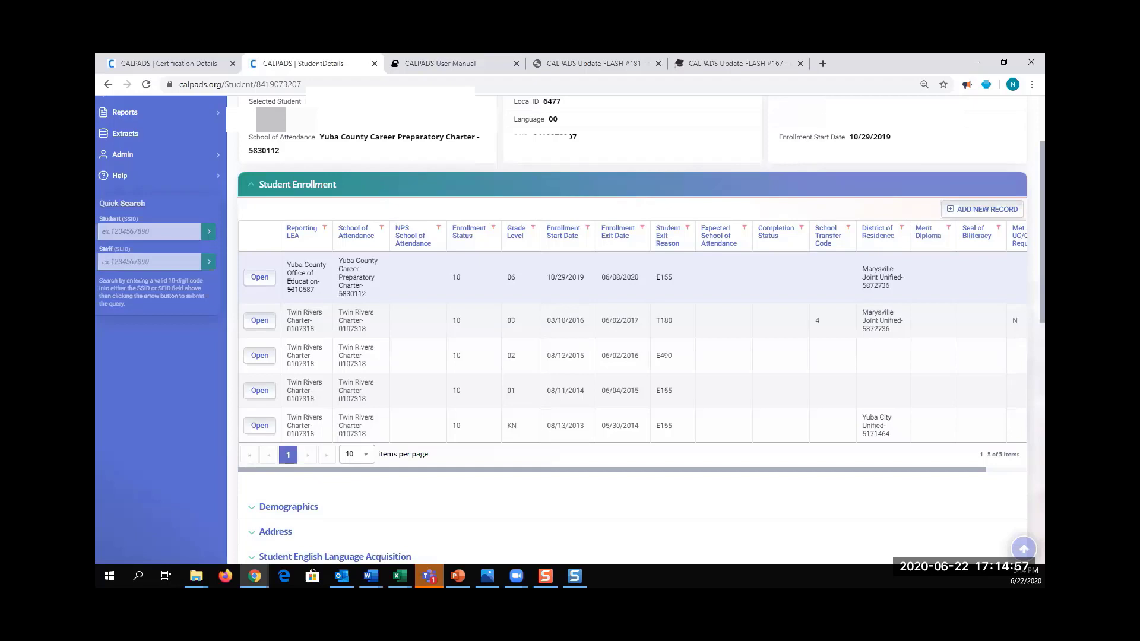
{"action": "left_click", "coordinate": [260, 277]}
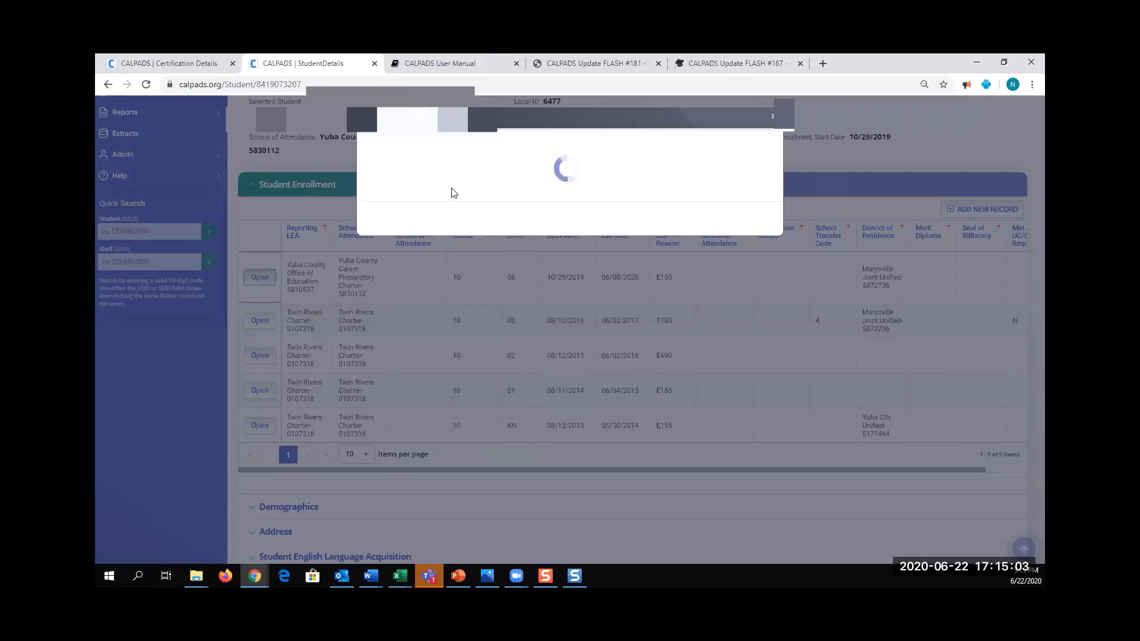
{"action": "scroll", "coordinate": [516, 351], "scroll_direction": "down", "scroll_amount": 1}
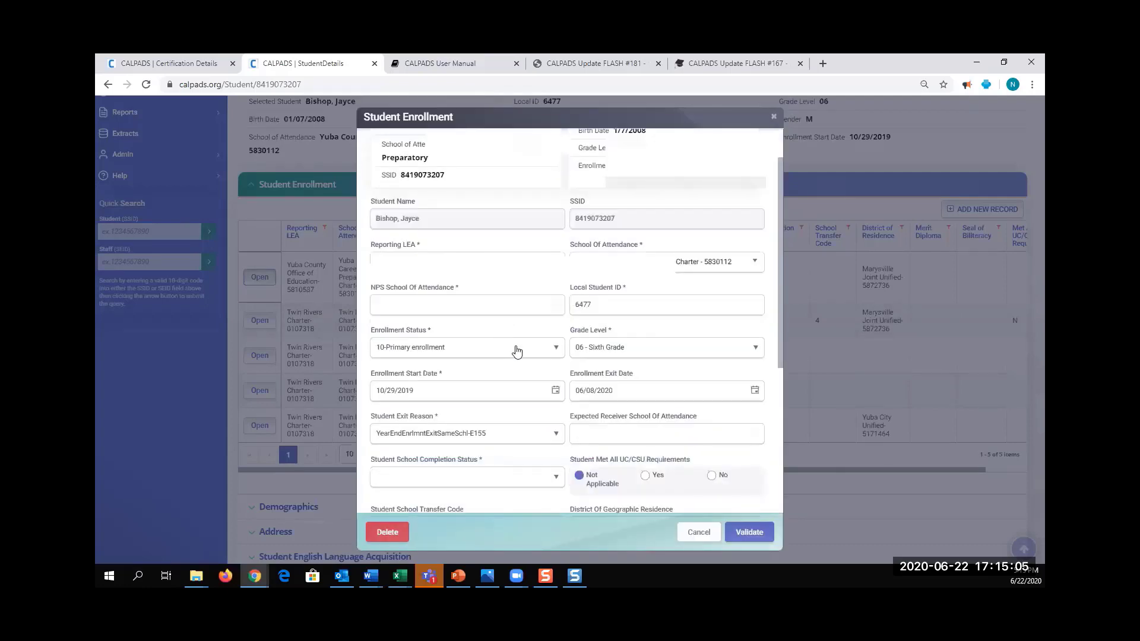
{"action": "scroll", "coordinate": [517, 350], "scroll_direction": "down", "scroll_amount": 2}
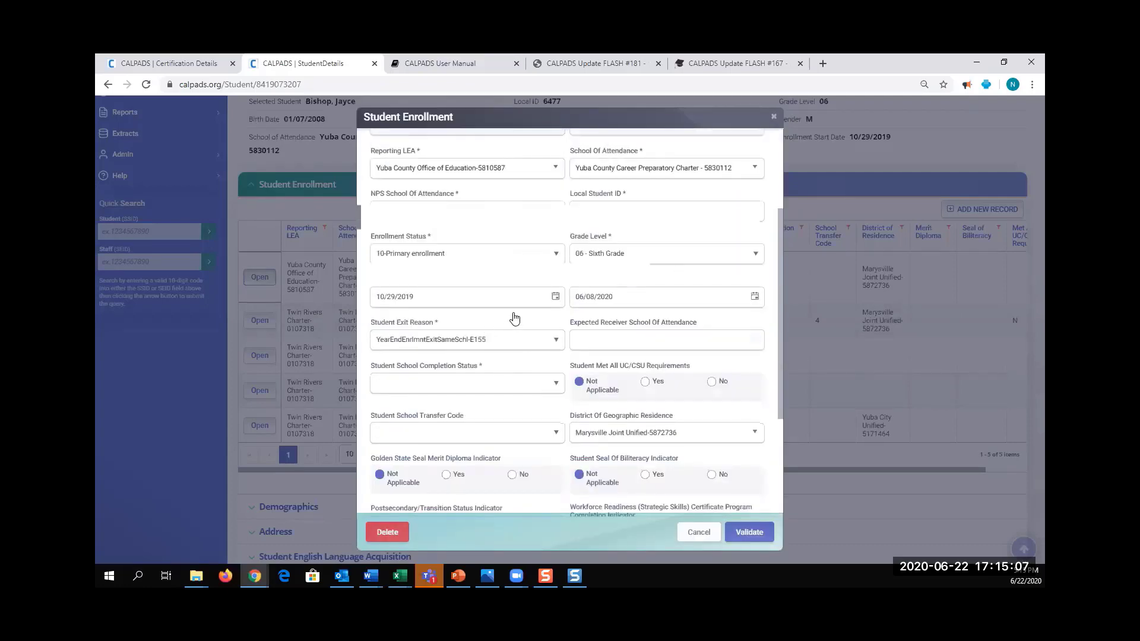
{"action": "scroll", "coordinate": [647, 168], "scroll_direction": "down", "scroll_amount": 1}
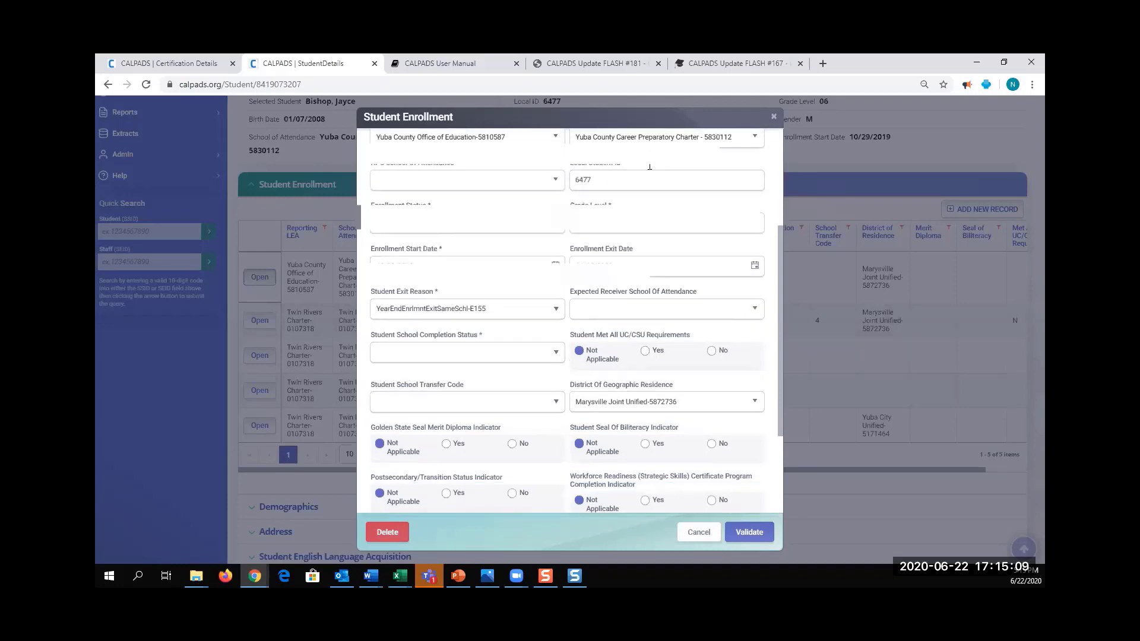
{"action": "scroll", "coordinate": [649, 168], "scroll_direction": "up", "scroll_amount": 1}
{"action": "left_click", "coordinate": [754, 199]}
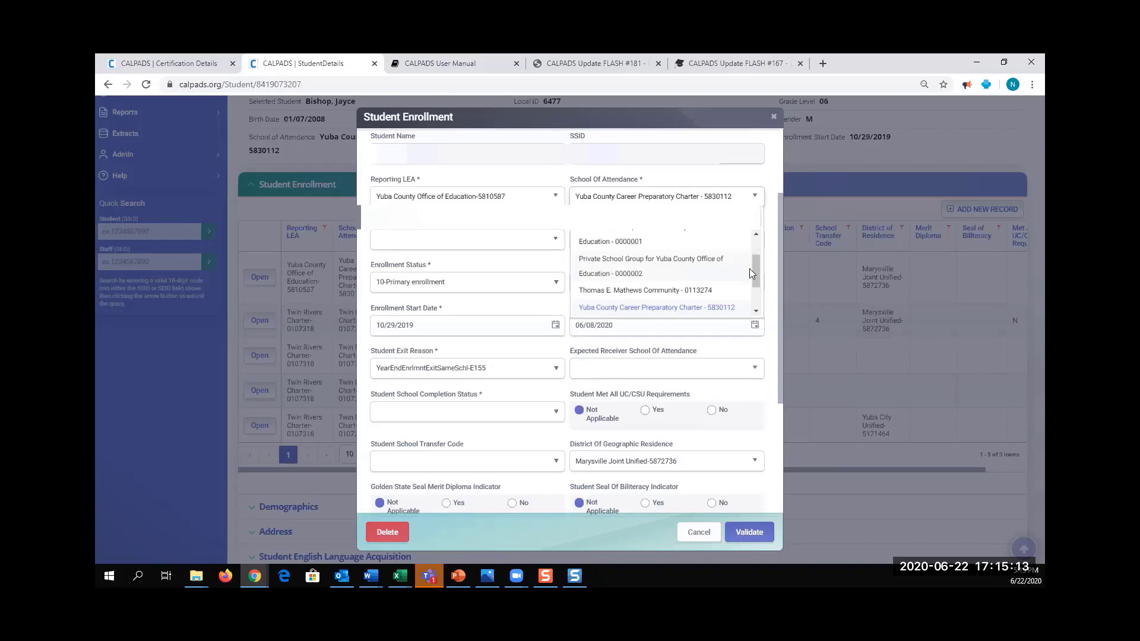
{"action": "scroll", "coordinate": [757, 274], "scroll_direction": "down", "scroll_amount": 1}
{"action": "scroll", "coordinate": [760, 283], "scroll_direction": "up", "scroll_amount": 3}
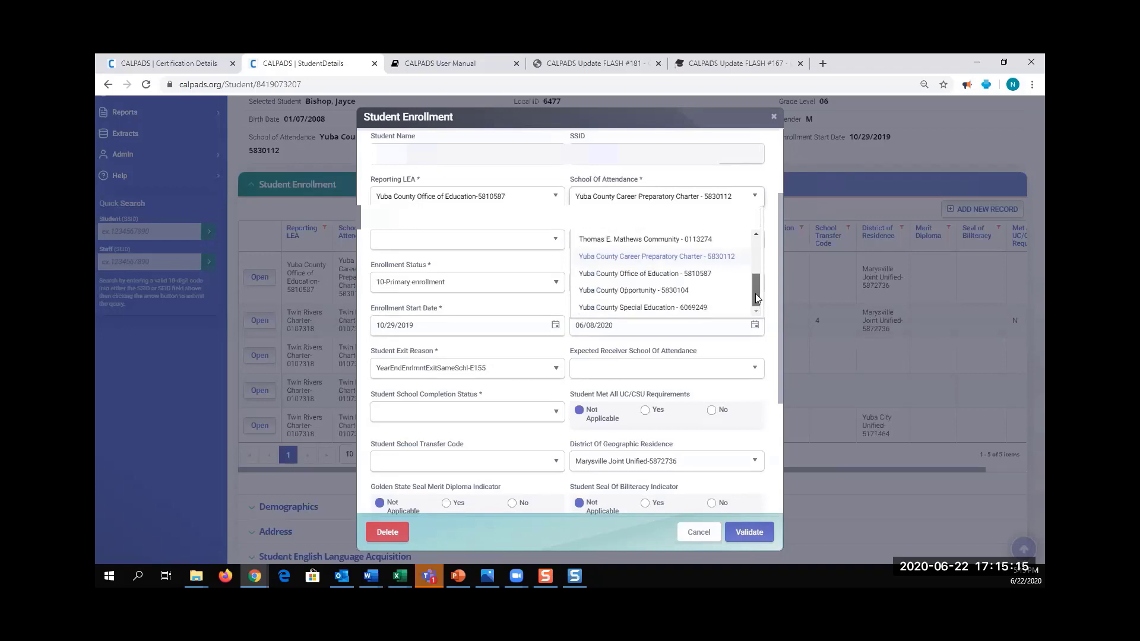
{"action": "scroll", "coordinate": [761, 256], "scroll_direction": "down", "scroll_amount": 3}
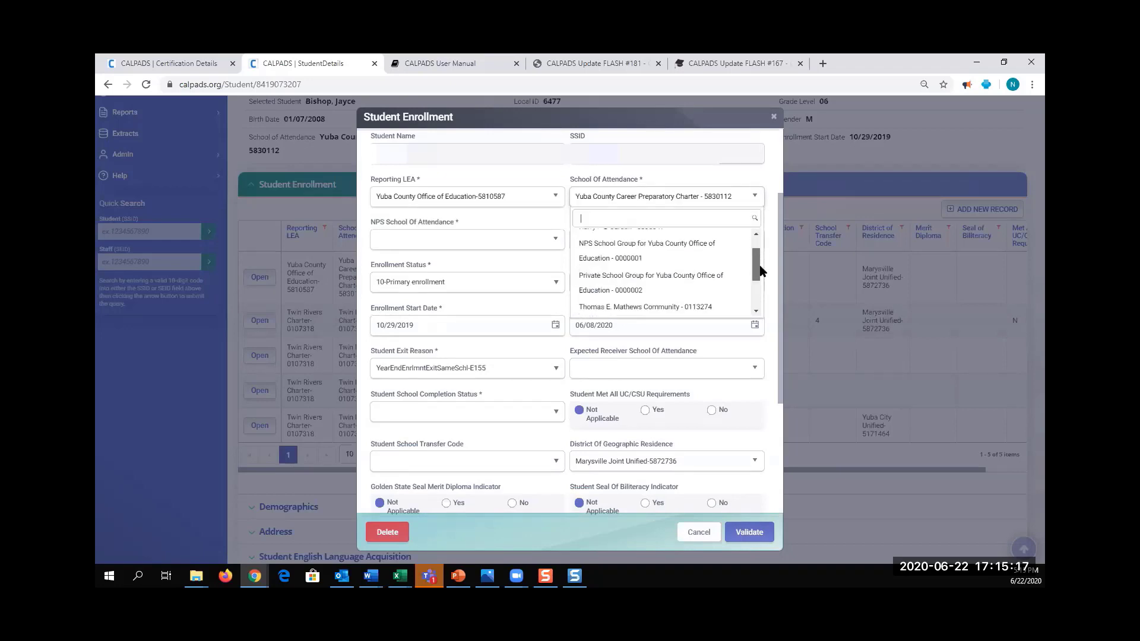
{"action": "left_click", "coordinate": [640, 279]}
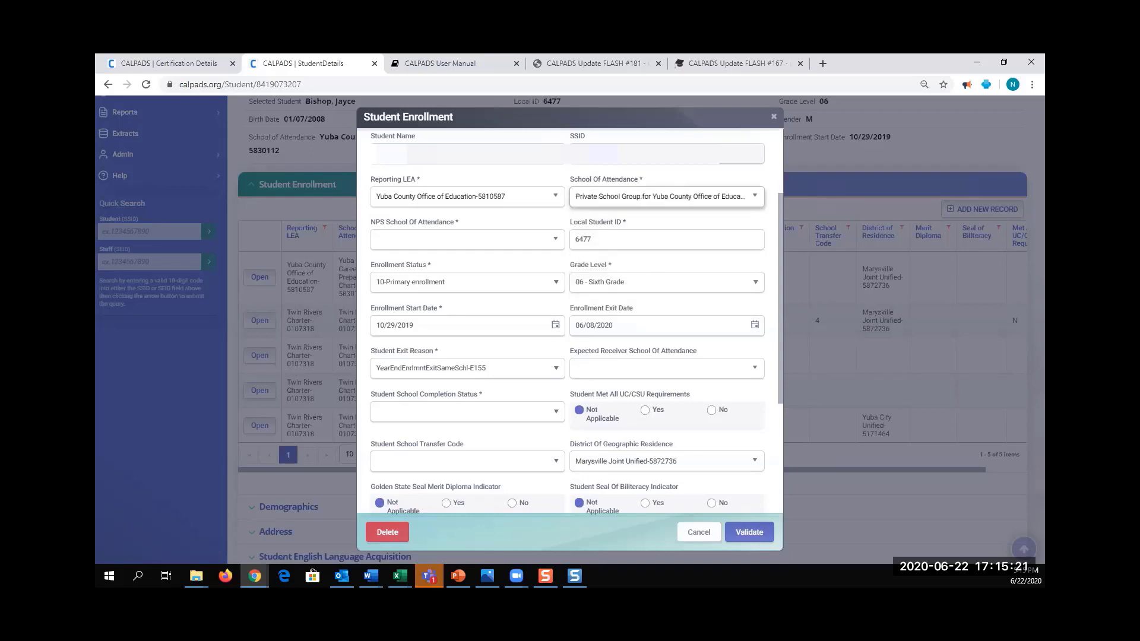
{"action": "left_click", "coordinate": [688, 532]}
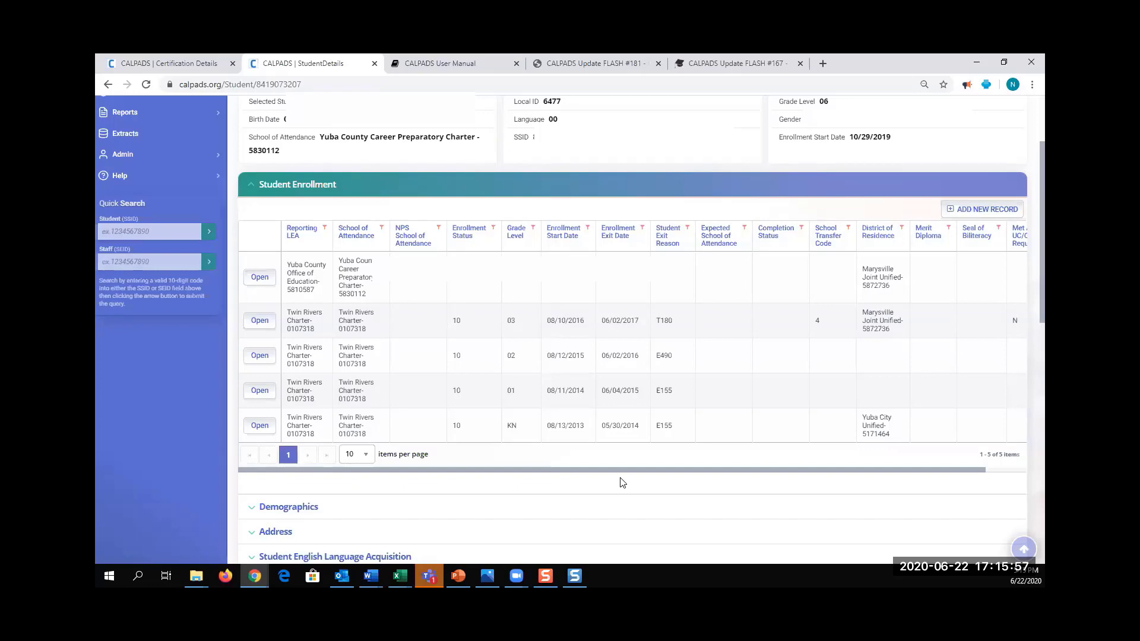
Review the student's two special education records alongside the enrollment history.
{"action": "scroll", "coordinate": [621, 482], "scroll_direction": "down", "scroll_amount": 6}
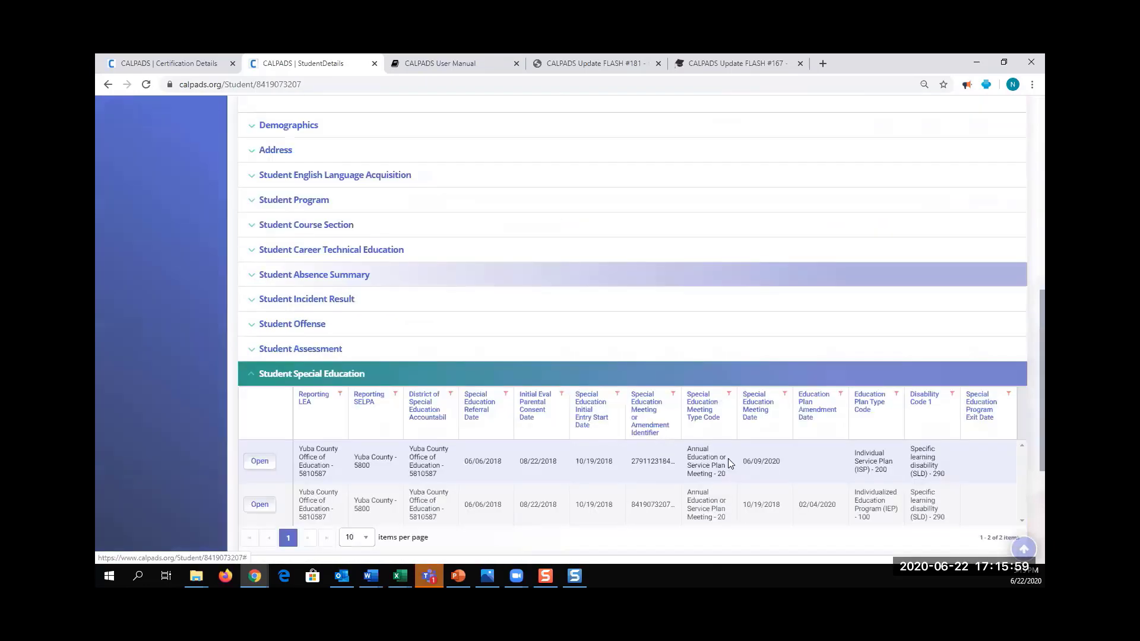
{"action": "scroll", "coordinate": [728, 459], "scroll_direction": "down", "scroll_amount": 2}
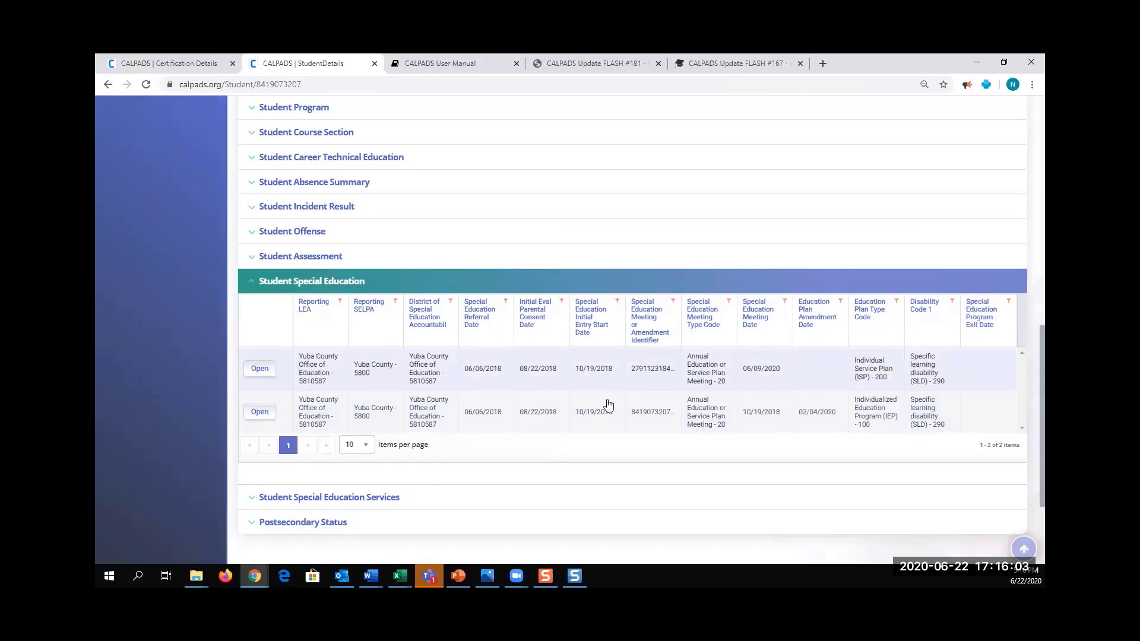
{"action": "scroll", "coordinate": [605, 399], "scroll_direction": "up", "scroll_amount": 8}
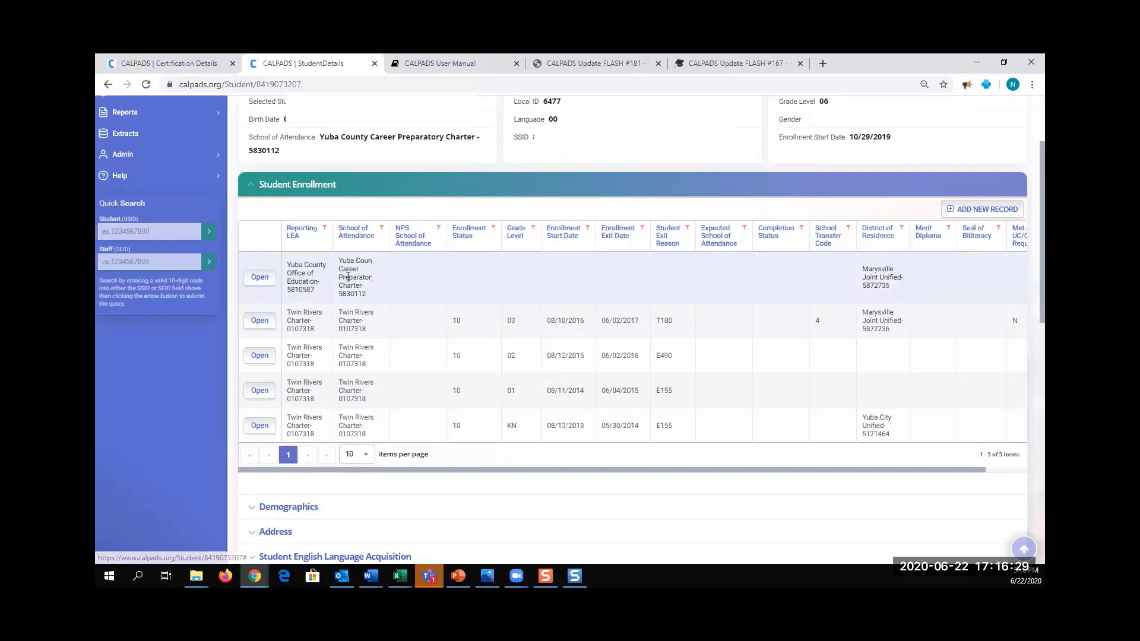
Reopen the 10/29/2019 enrollment record, look through the available School of Attendance options, and cancel without choosing one.
{"action": "left_click", "coordinate": [269, 279]}
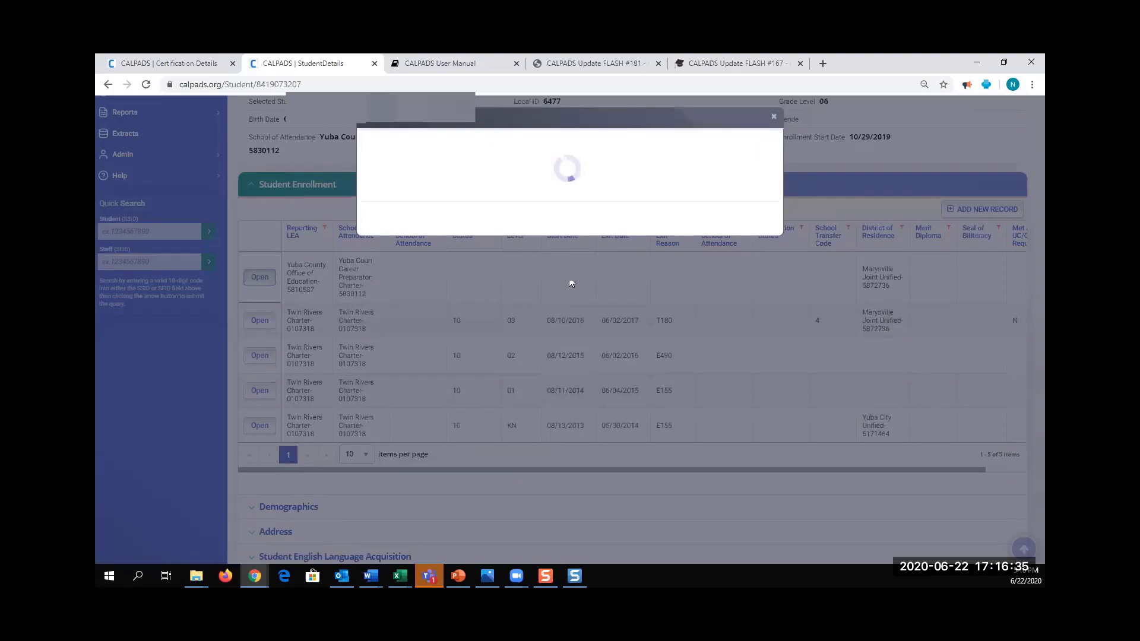
{"action": "scroll", "coordinate": [645, 296], "scroll_direction": "down", "scroll_amount": 1}
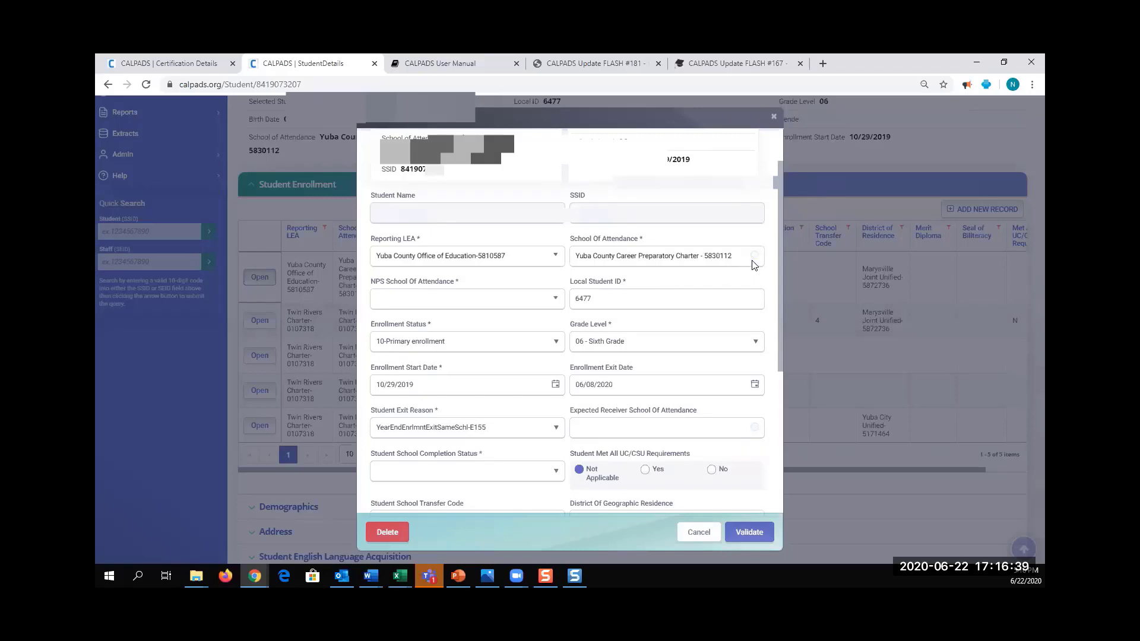
{"action": "scroll", "coordinate": [740, 265], "scroll_direction": "down", "scroll_amount": 1}
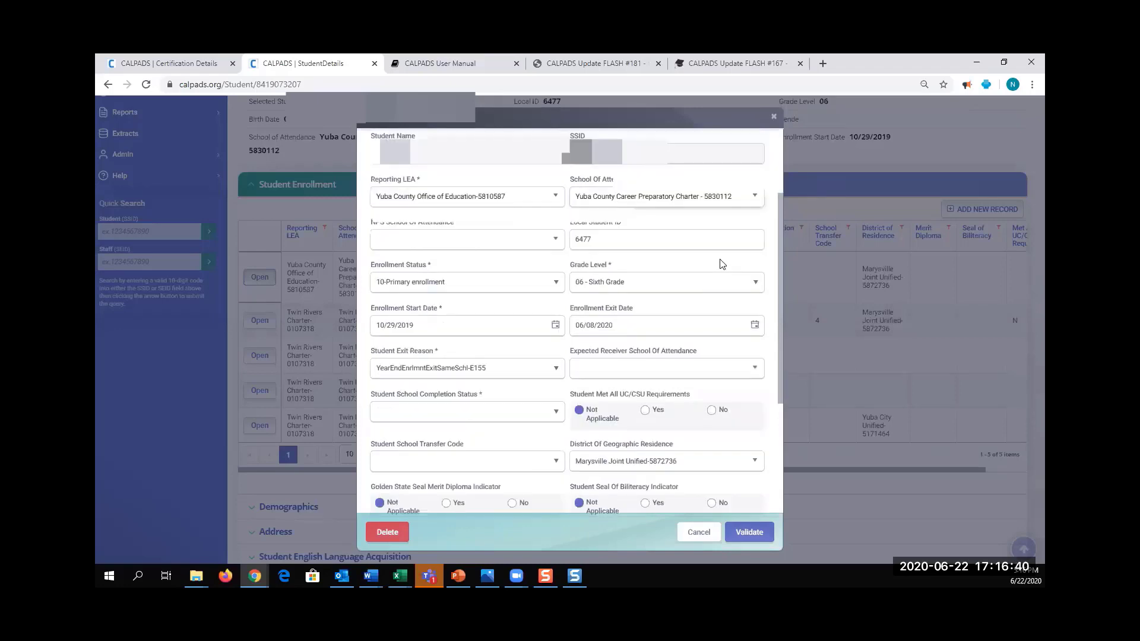
{"action": "left_click", "coordinate": [753, 200]}
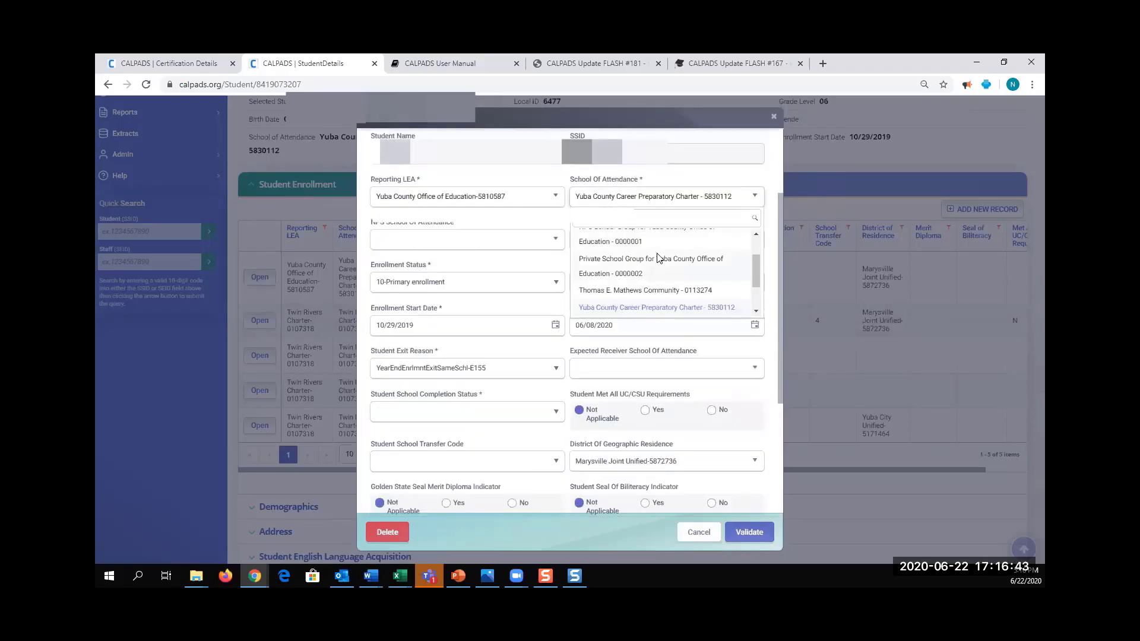
{"action": "scroll", "coordinate": [626, 277], "scroll_direction": "up", "scroll_amount": 1}
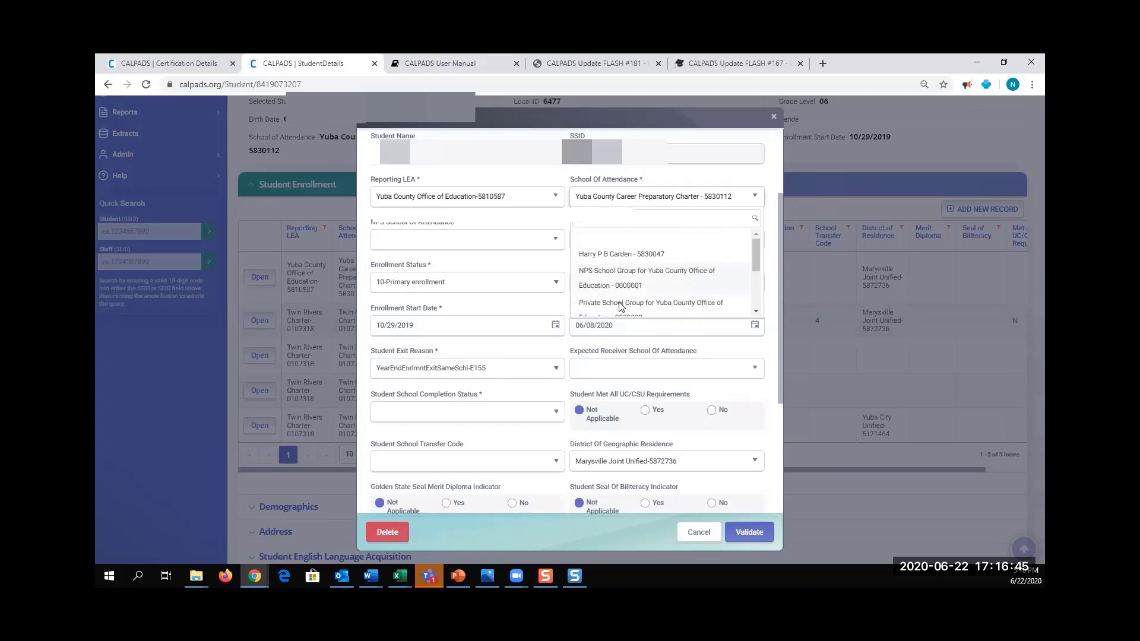
{"action": "scroll", "coordinate": [634, 276], "scroll_direction": "down", "scroll_amount": 5}
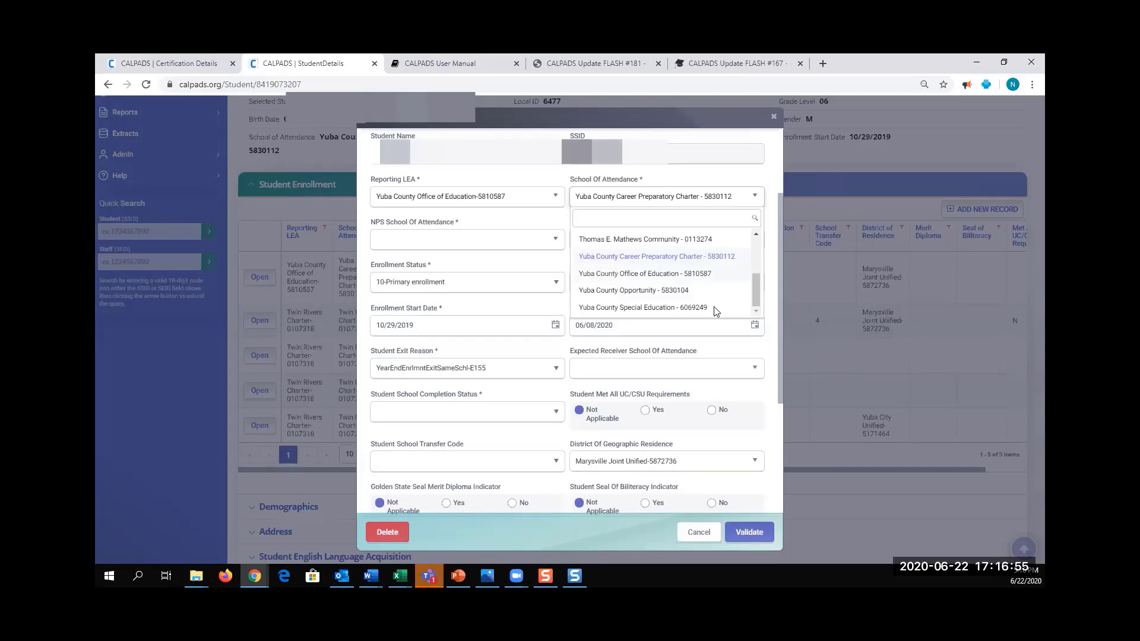
{"action": "left_click", "coordinate": [698, 534]}
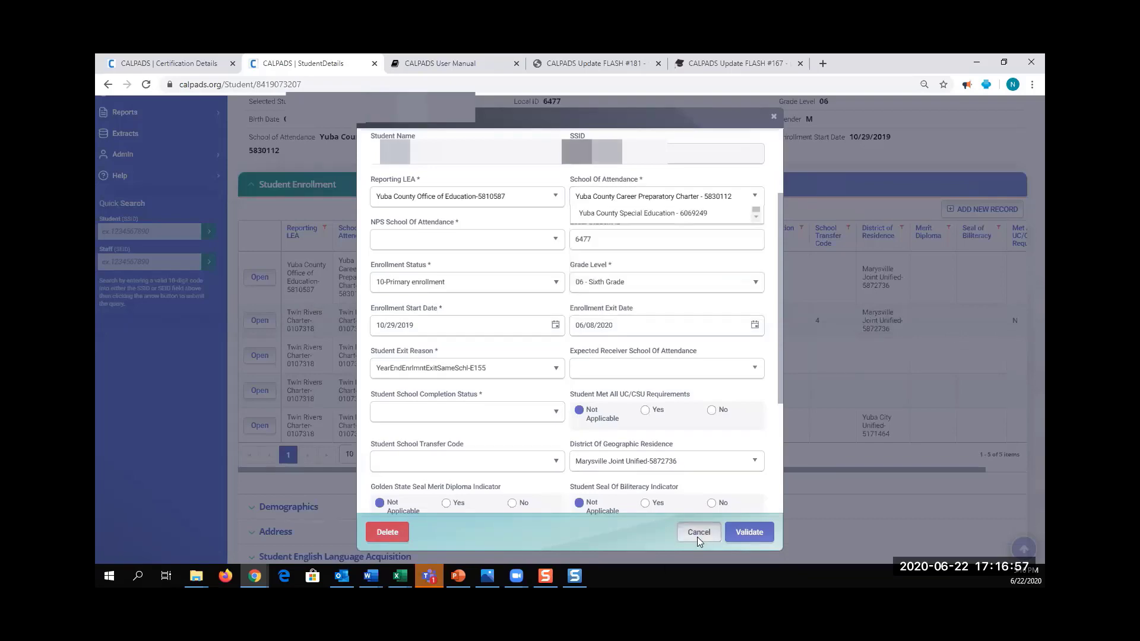
{"action": "left_click", "coordinate": [698, 534]}
Recheck the special education entries against the enrollment entries, and bring up the CALPADS Update FLASH #167 page.
{"action": "scroll", "coordinate": [776, 441], "scroll_direction": "down", "scroll_amount": 7}
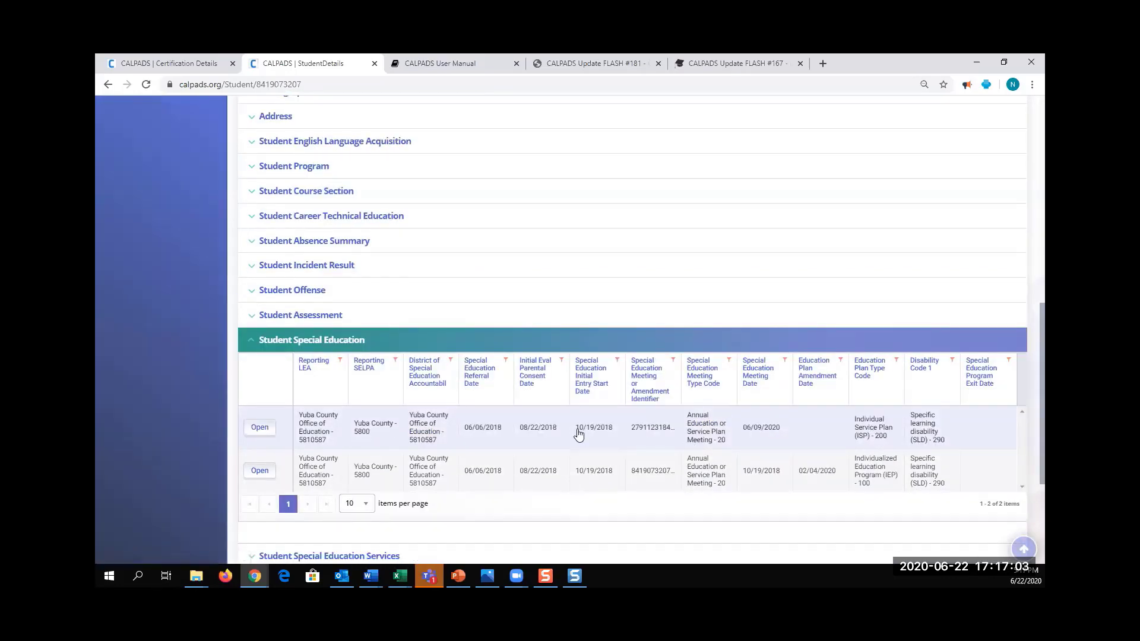
{"action": "scroll", "coordinate": [577, 435], "scroll_direction": "up", "scroll_amount": 4}
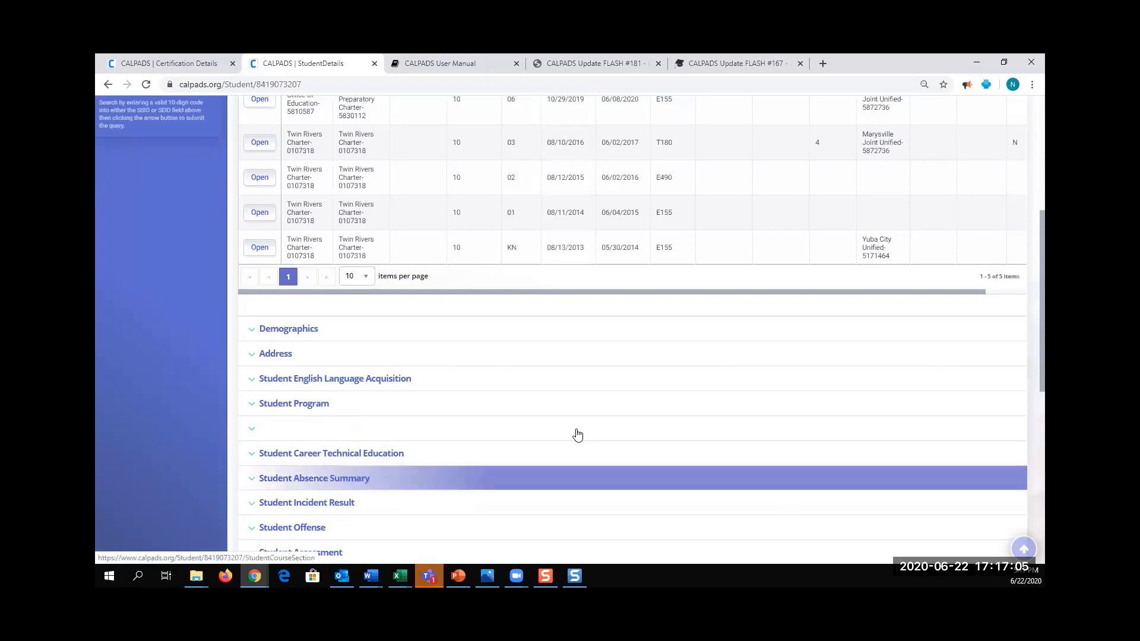
{"action": "scroll", "coordinate": [577, 435], "scroll_direction": "up", "scroll_amount": 2}
{"action": "scroll", "coordinate": [577, 435], "scroll_direction": "down", "scroll_amount": 8}
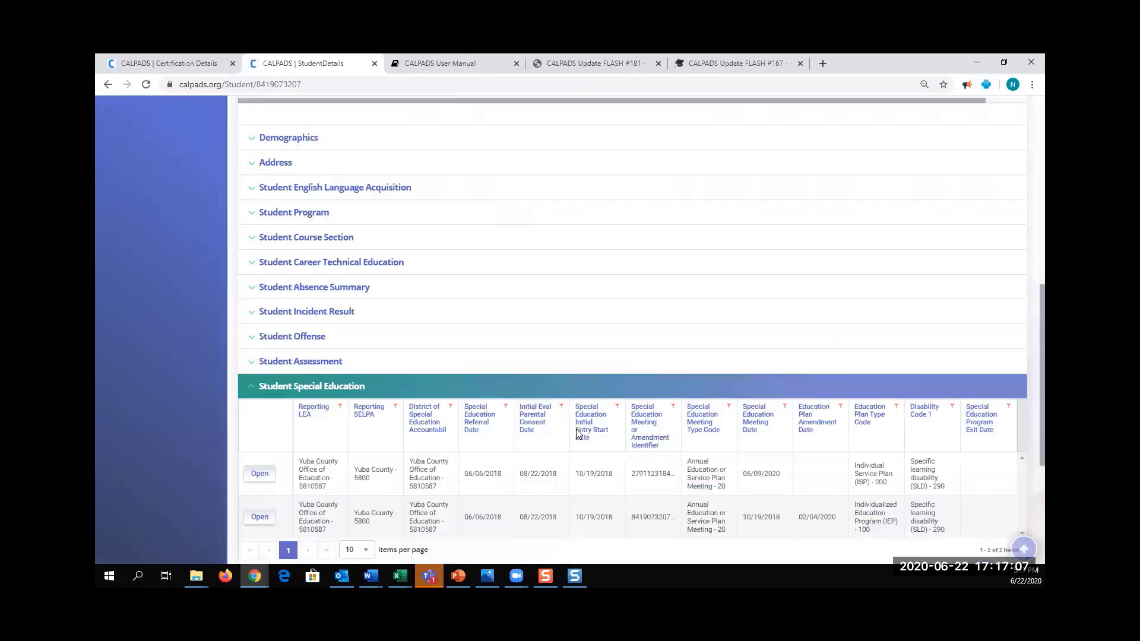
{"action": "scroll", "coordinate": [567, 439], "scroll_direction": "up", "scroll_amount": 9}
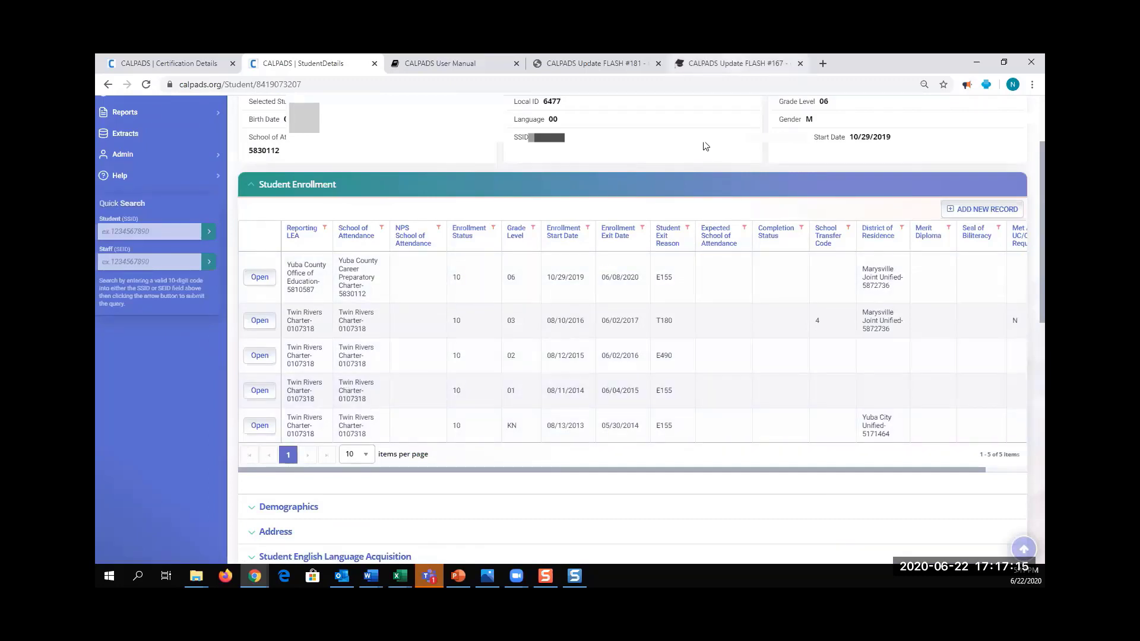
{"action": "left_click", "coordinate": [736, 63]}
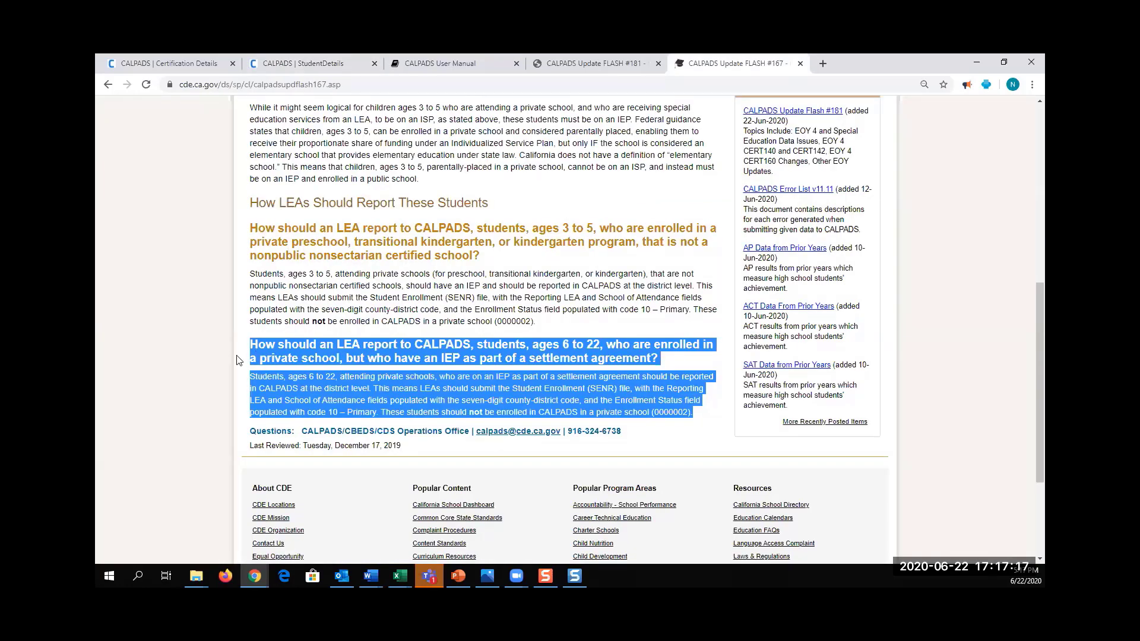
Return from the FLASH #167 guidance to the student's details and examine the enrollment history and special education records.
{"action": "left_click", "coordinate": [265, 349]}
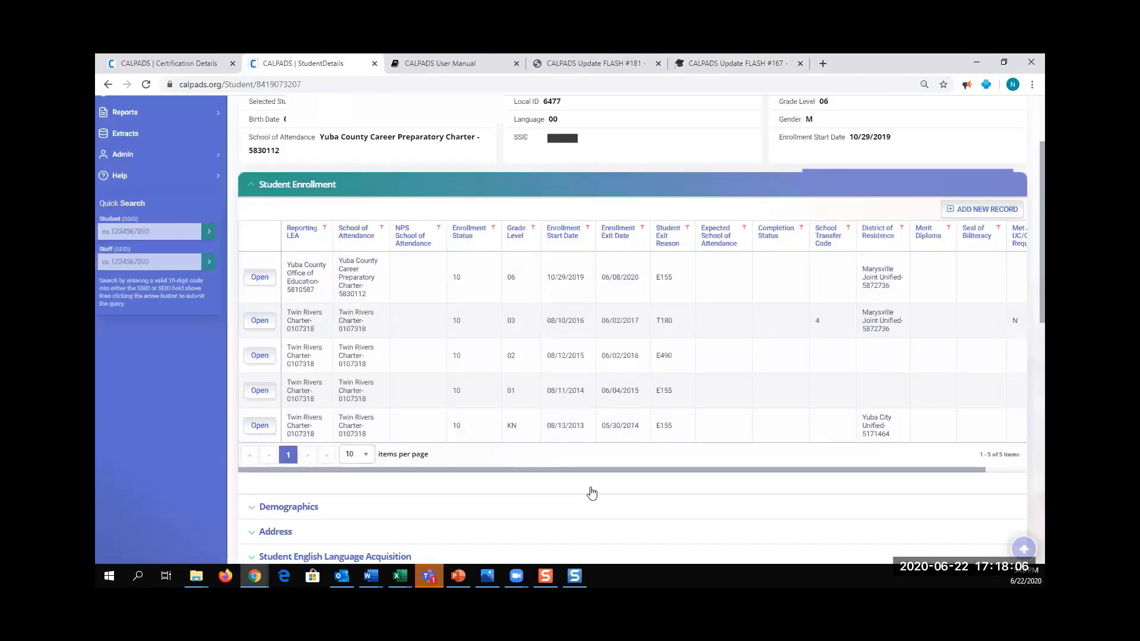
{"action": "scroll", "coordinate": [592, 503], "scroll_direction": "down", "scroll_amount": 3}
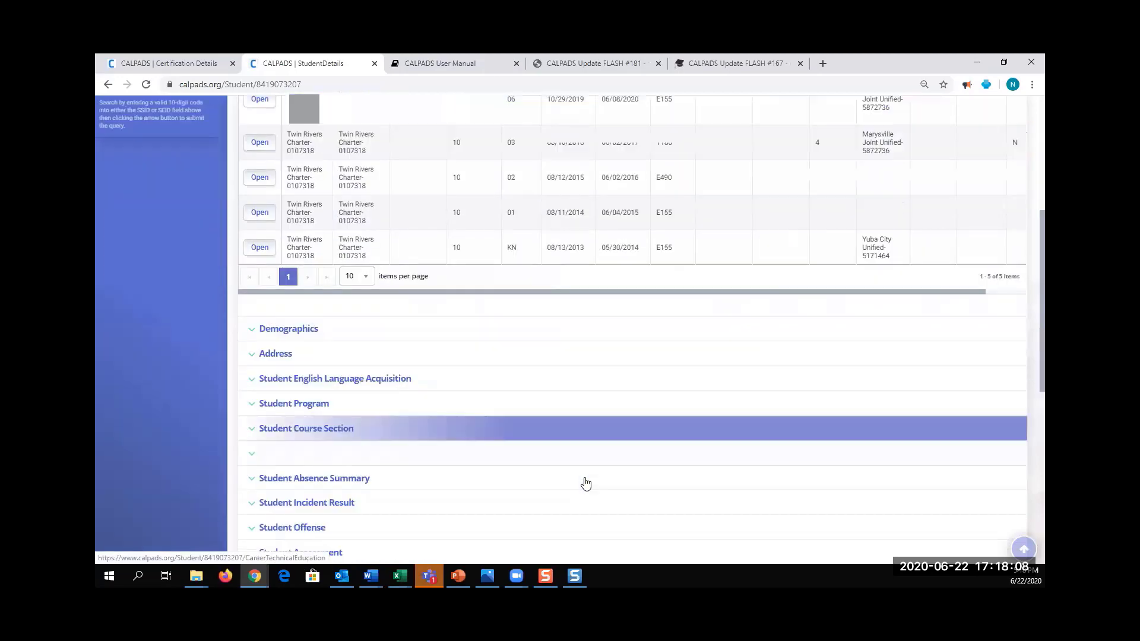
{"action": "scroll", "coordinate": [593, 475], "scroll_direction": "up", "scroll_amount": 1}
{"action": "scroll", "coordinate": [594, 476], "scroll_direction": "up", "scroll_amount": 3}
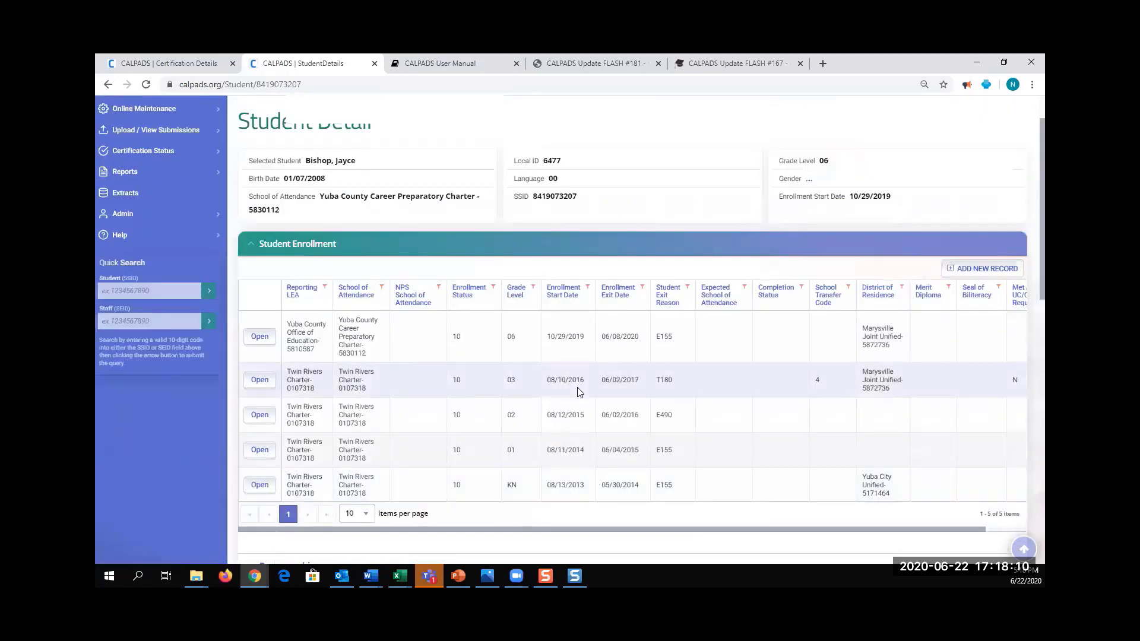
{"action": "scroll", "coordinate": [546, 389], "scroll_direction": "down", "scroll_amount": 3}
{"action": "scroll", "coordinate": [544, 392], "scroll_direction": "down", "scroll_amount": 8}
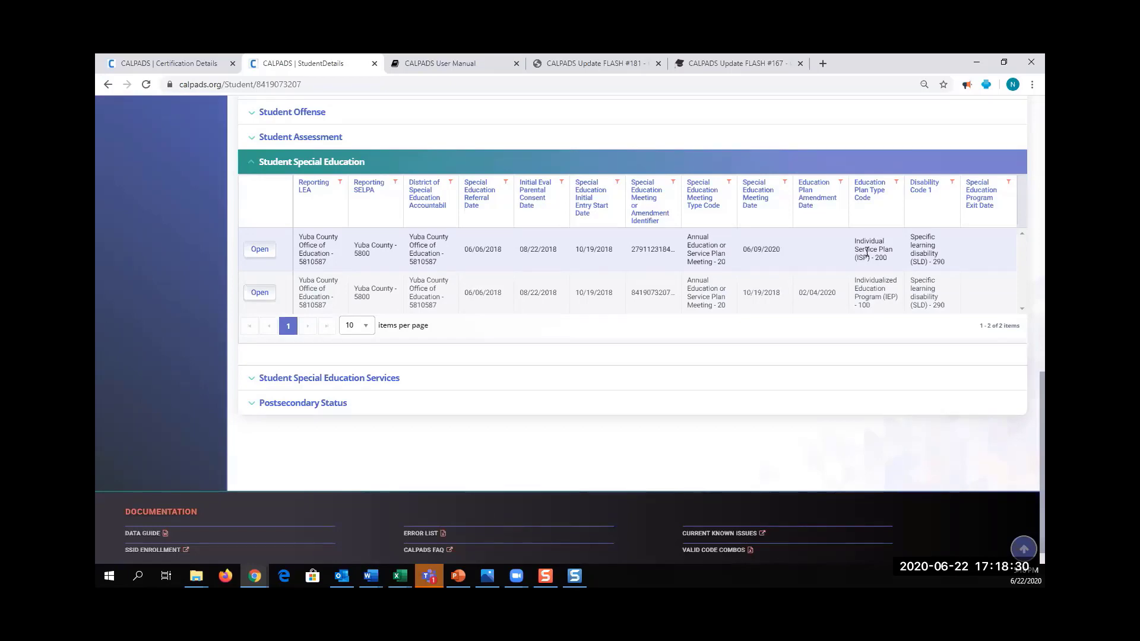
Compare the Education Plan Type Code of the 06/09/2020 special education meeting record with the schools and dates in the enrollment history.
{"action": "scroll", "coordinate": [357, 230], "scroll_direction": "up", "scroll_amount": 3}
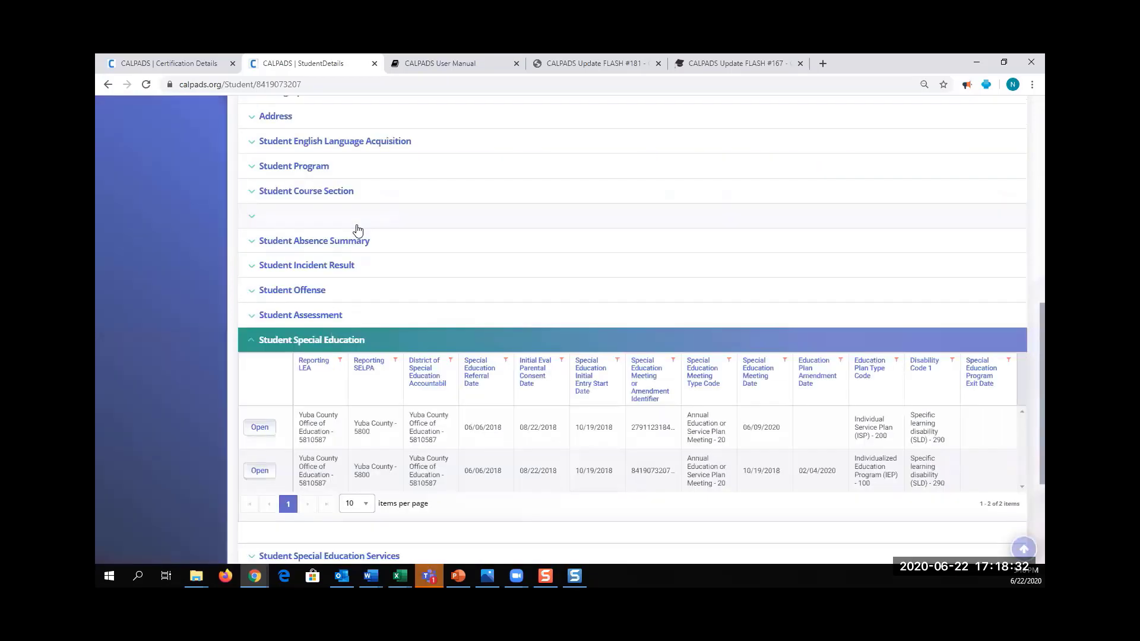
{"action": "scroll", "coordinate": [358, 231], "scroll_direction": "up", "scroll_amount": 3}
{"action": "scroll", "coordinate": [534, 333], "scroll_direction": "down", "scroll_amount": 4}
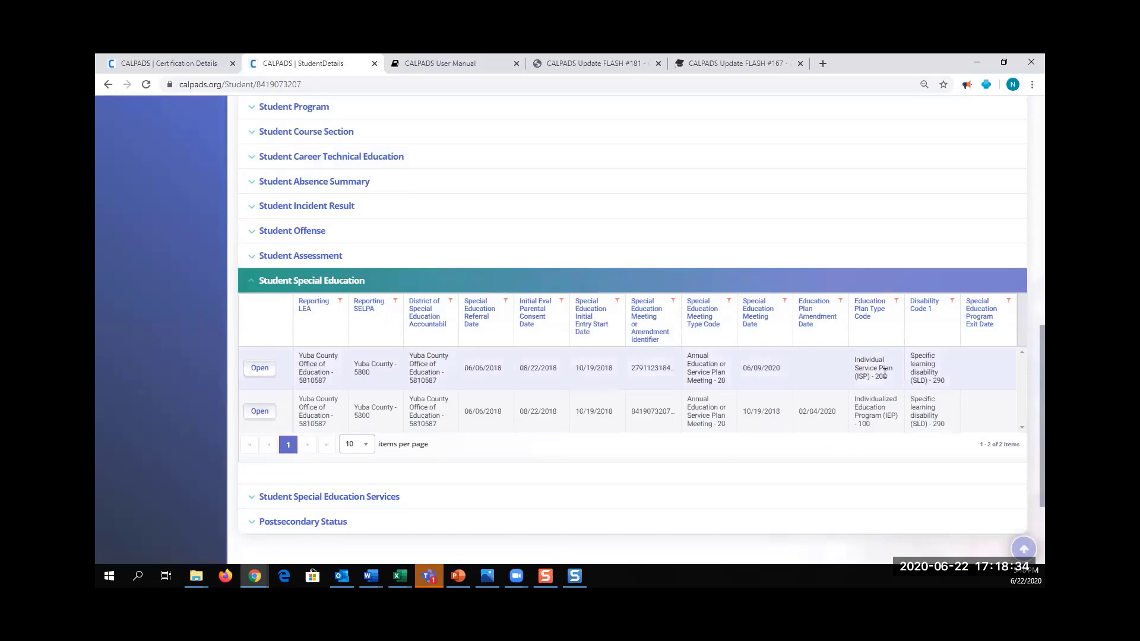
{"action": "scroll", "coordinate": [355, 333], "scroll_direction": "up", "scroll_amount": 4}
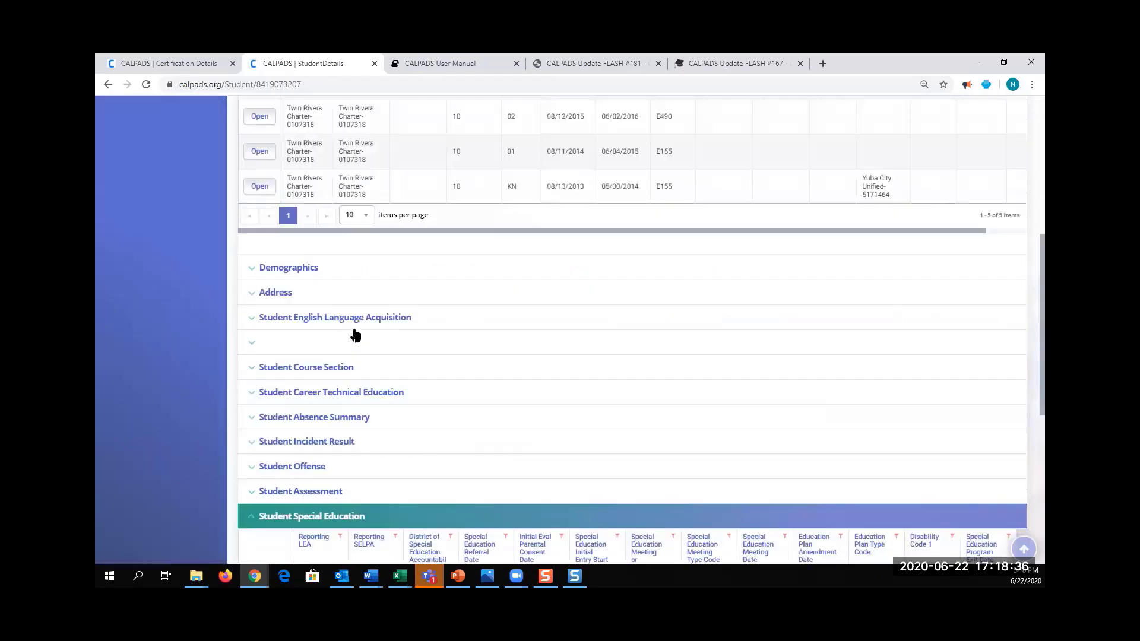
{"action": "scroll", "coordinate": [354, 332], "scroll_direction": "up", "scroll_amount": 3}
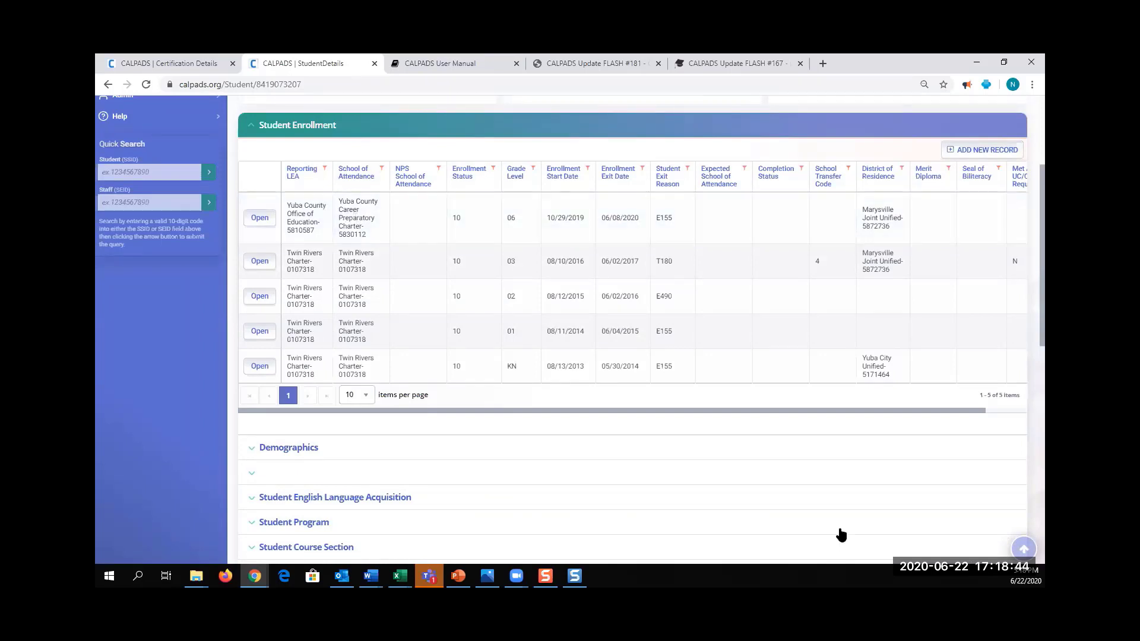
{"action": "scroll", "coordinate": [839, 534], "scroll_direction": "down", "scroll_amount": 5}
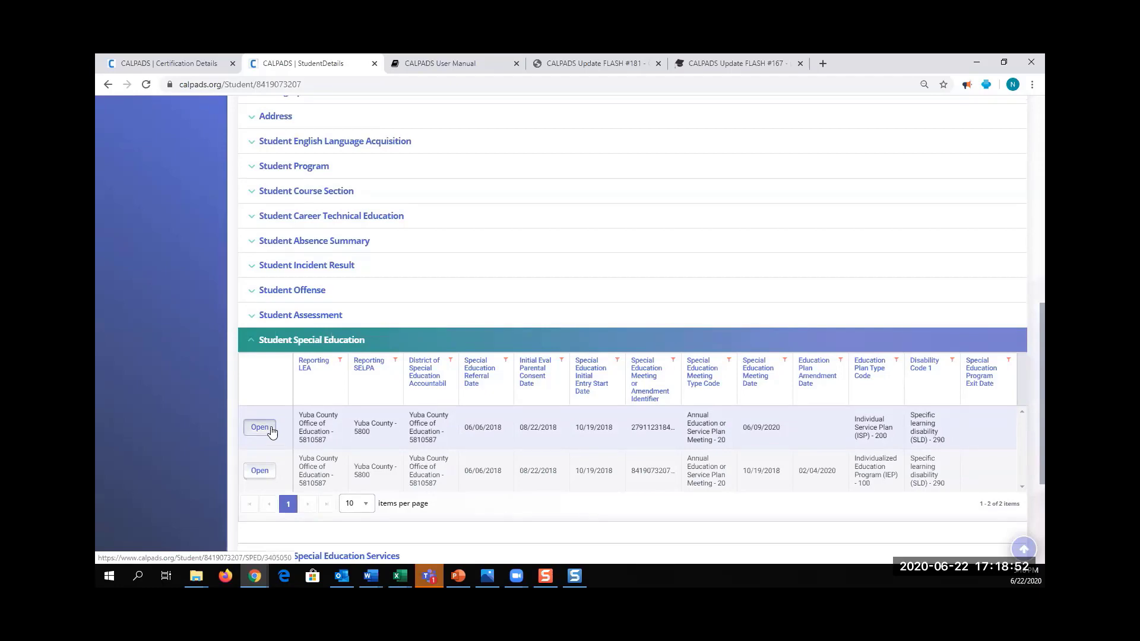
{"action": "scroll", "coordinate": [493, 403], "scroll_direction": "up", "scroll_amount": 7}
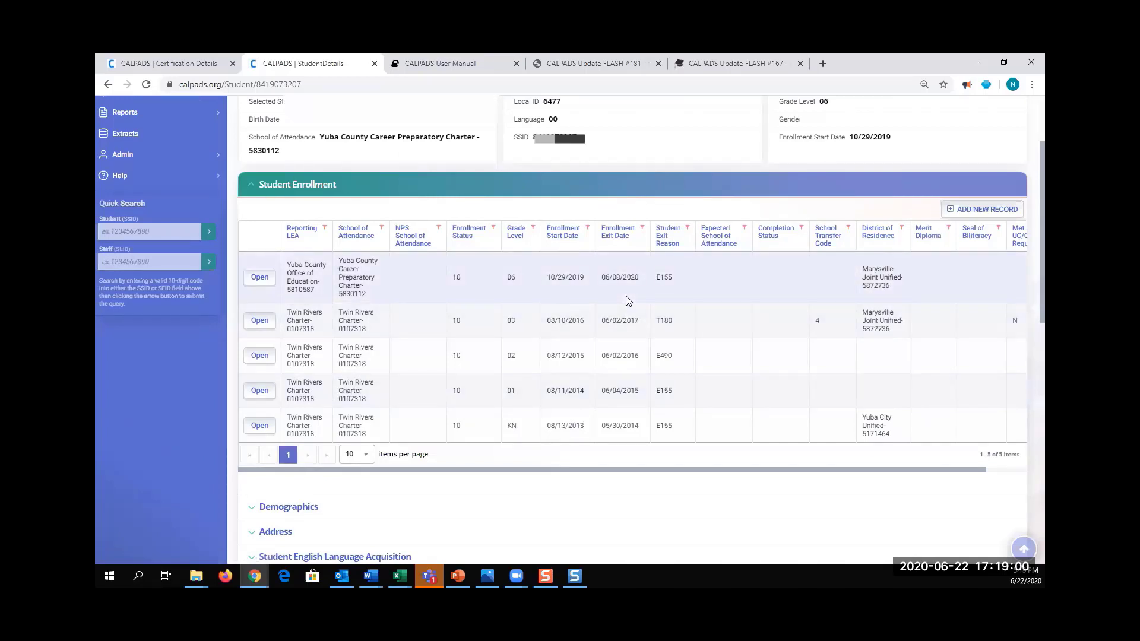
Recheck the Individual Service Plan (ISP) - 200 record against the School of Attendance on the 10/29/2019 enrollment.
{"action": "key", "text": "alt+Tab"}
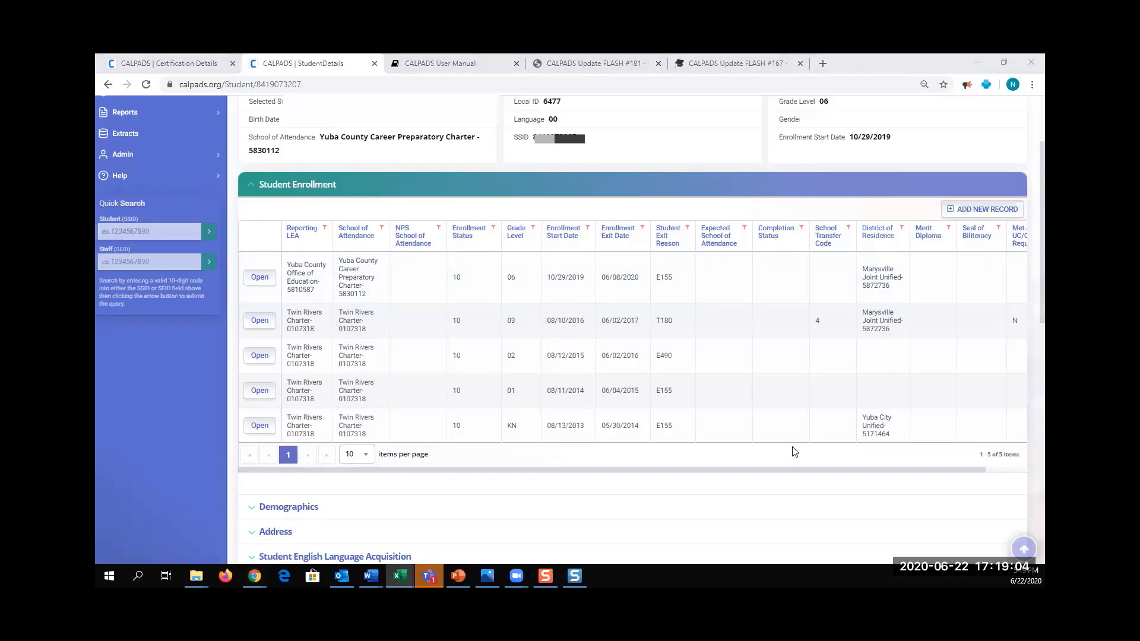
{"action": "scroll", "coordinate": [816, 448], "scroll_direction": "down", "scroll_amount": 2}
{"action": "scroll", "coordinate": [817, 448], "scroll_direction": "down", "scroll_amount": 3}
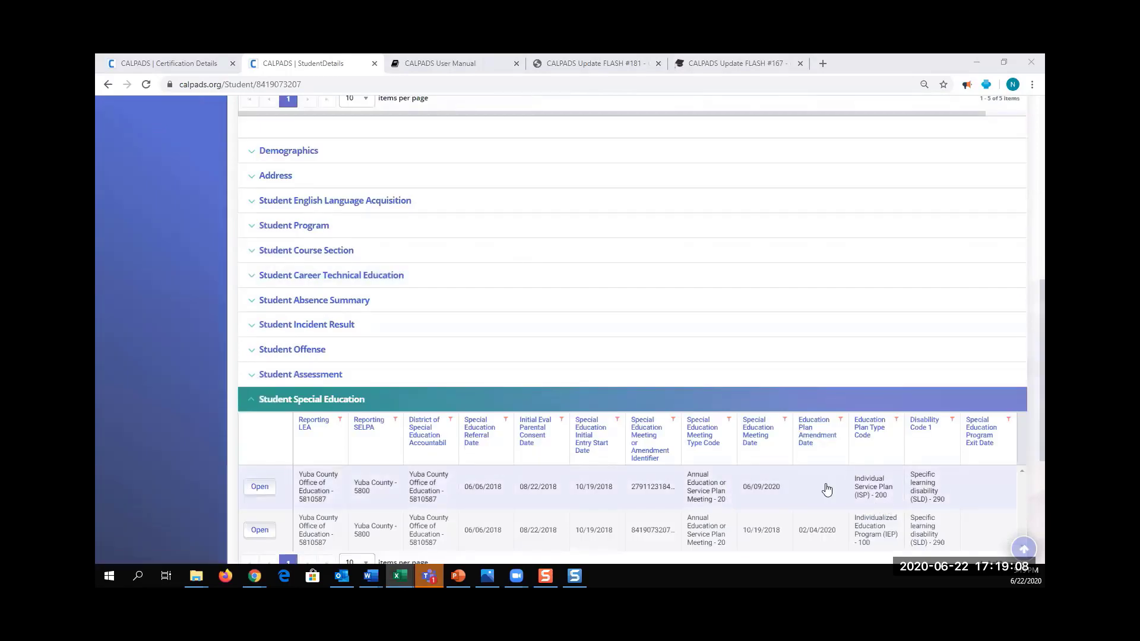
{"action": "scroll", "coordinate": [641, 463], "scroll_direction": "up", "scroll_amount": 3}
{"action": "scroll", "coordinate": [291, 302], "scroll_direction": "up", "scroll_amount": 4}
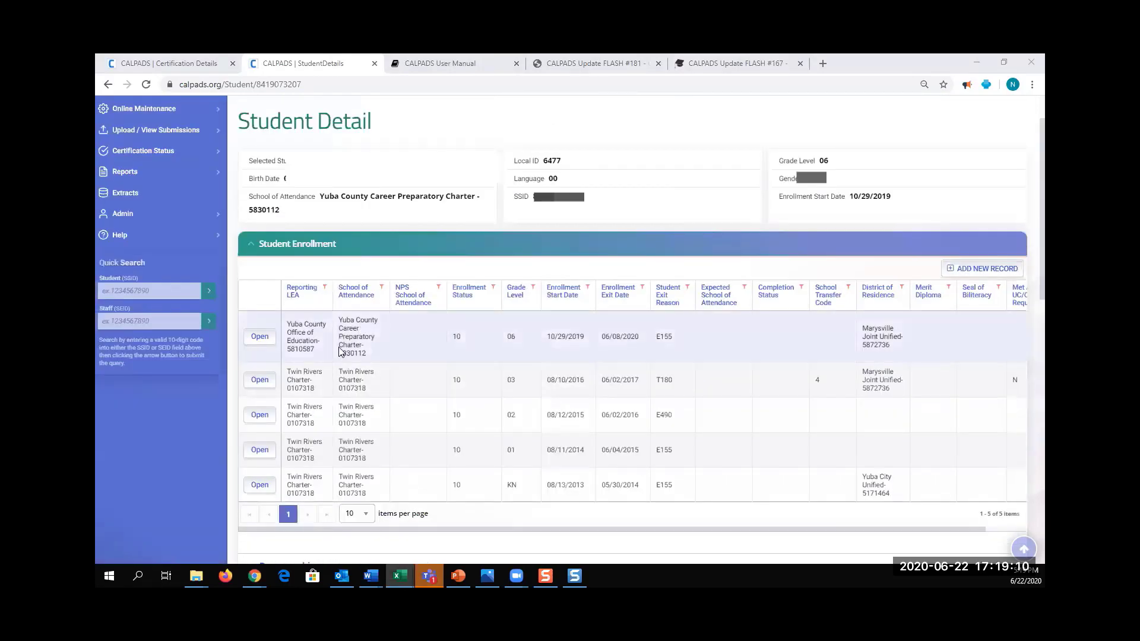